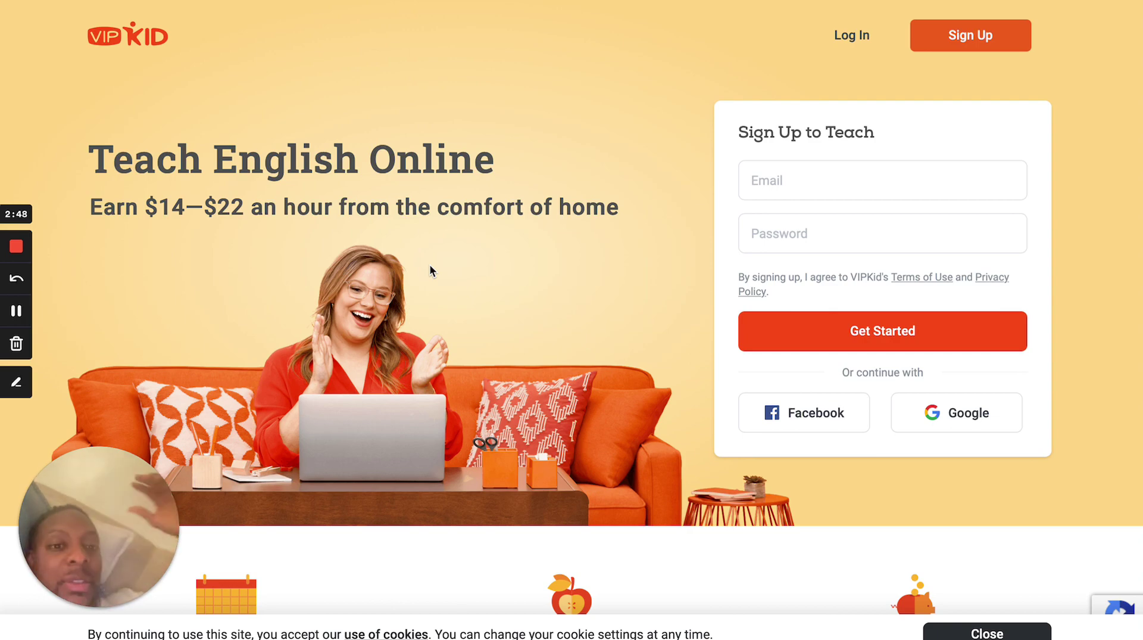
{"action": "scroll", "coordinate": [525, 477], "scroll_direction": "down", "scroll_amount": 5}
{"action": "scroll", "coordinate": [525, 476], "scroll_direction": "down", "scroll_amount": 2}
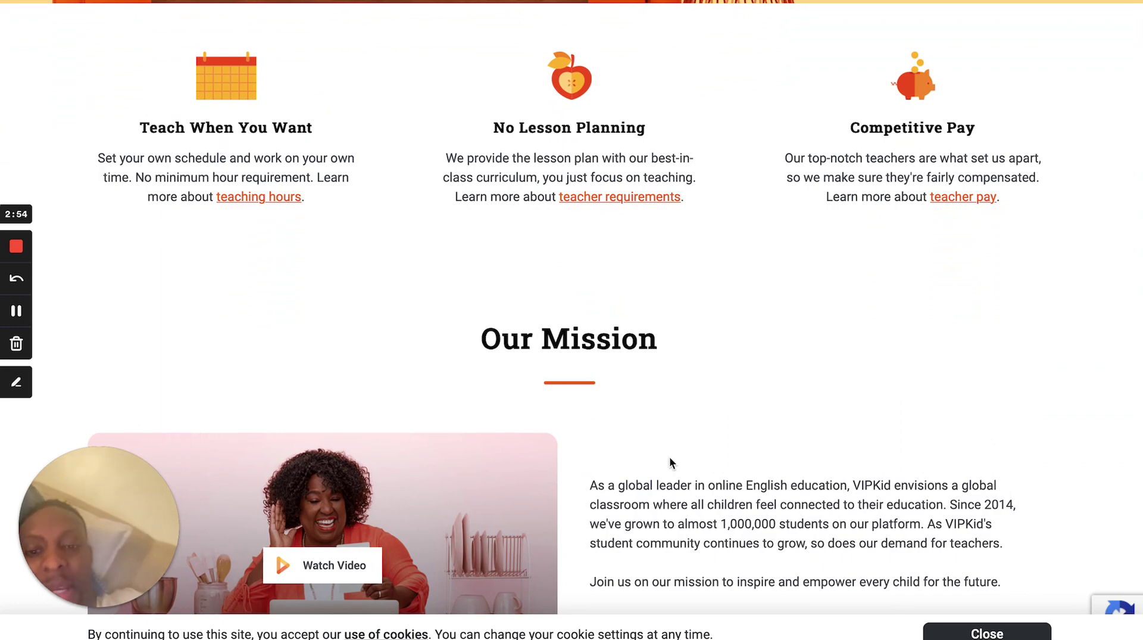
{"action": "scroll", "coordinate": [669, 477], "scroll_direction": "down", "scroll_amount": 9}
{"action": "scroll", "coordinate": [671, 462], "scroll_direction": "down", "scroll_amount": 2}
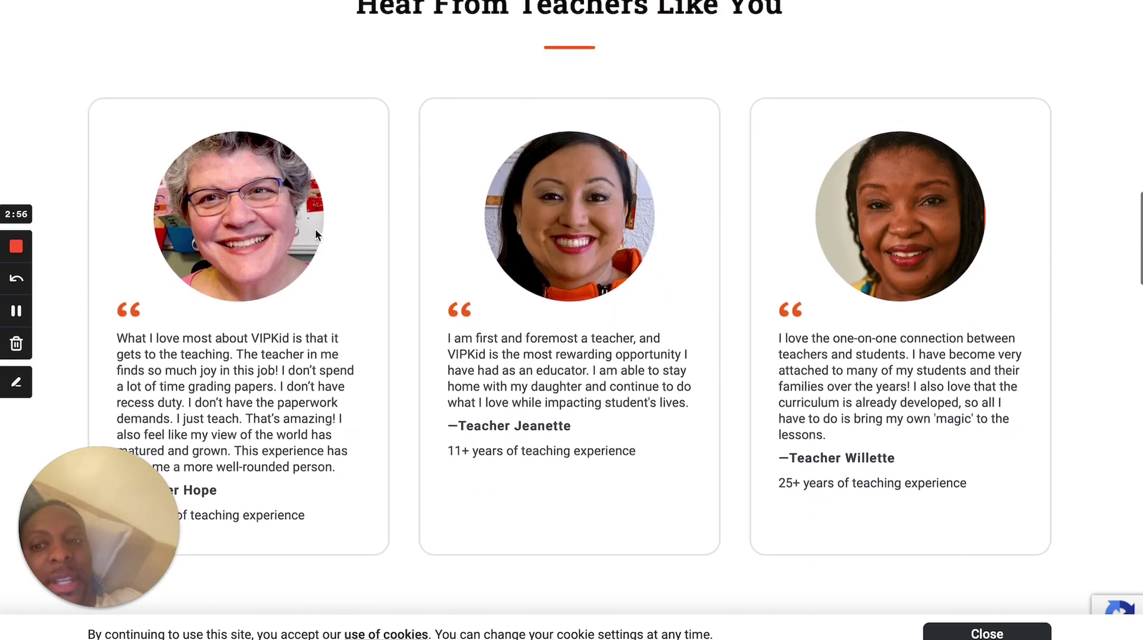
{"action": "scroll", "coordinate": [798, 353], "scroll_direction": "down", "scroll_amount": 1}
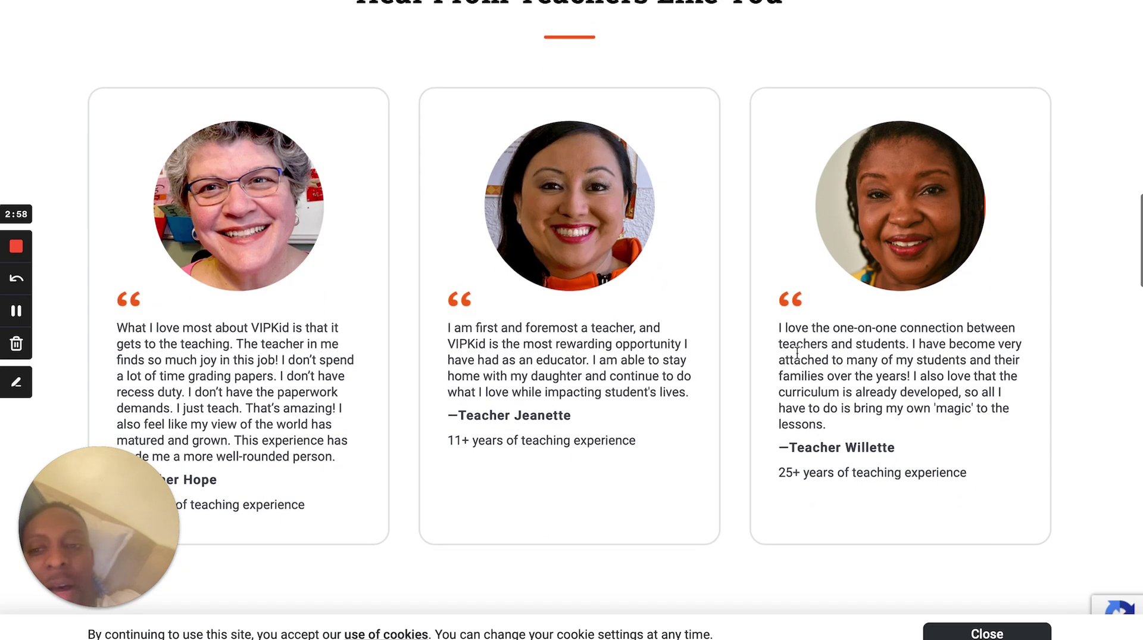
{"action": "scroll", "coordinate": [797, 354], "scroll_direction": "down", "scroll_amount": 10}
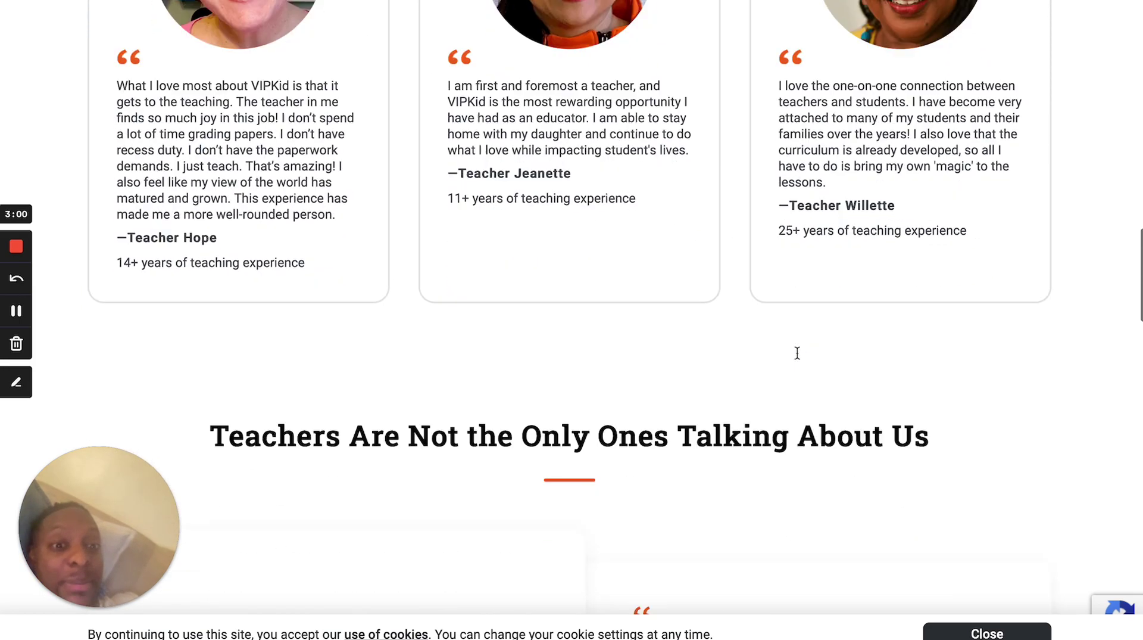
{"action": "scroll", "coordinate": [798, 357], "scroll_direction": "down", "scroll_amount": 15}
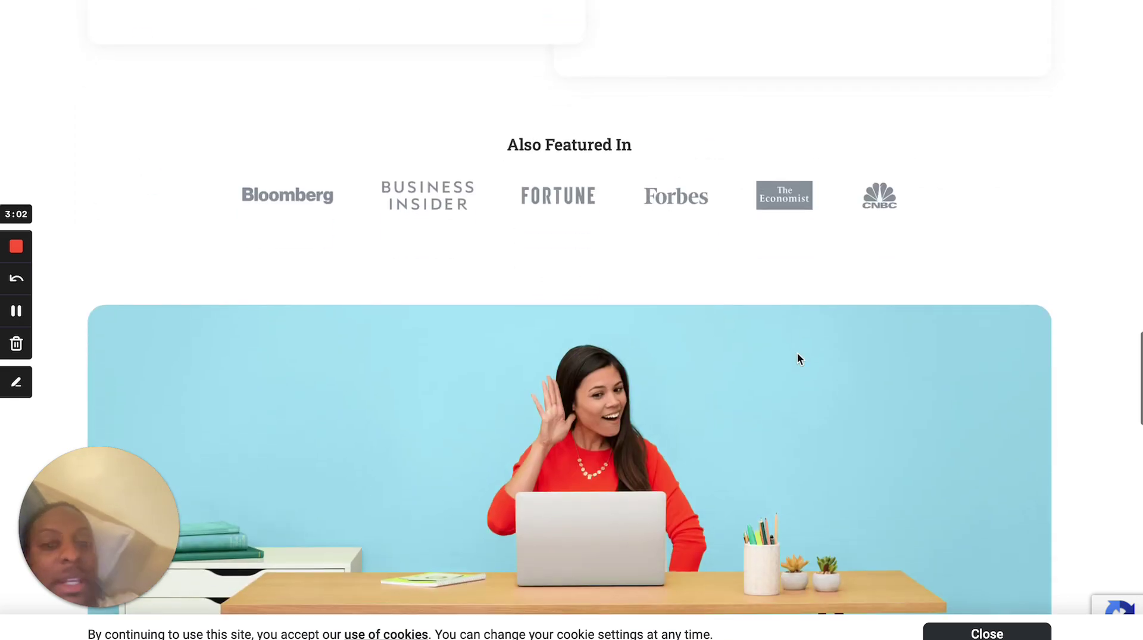
{"action": "scroll", "coordinate": [798, 358], "scroll_direction": "up", "scroll_amount": 20}
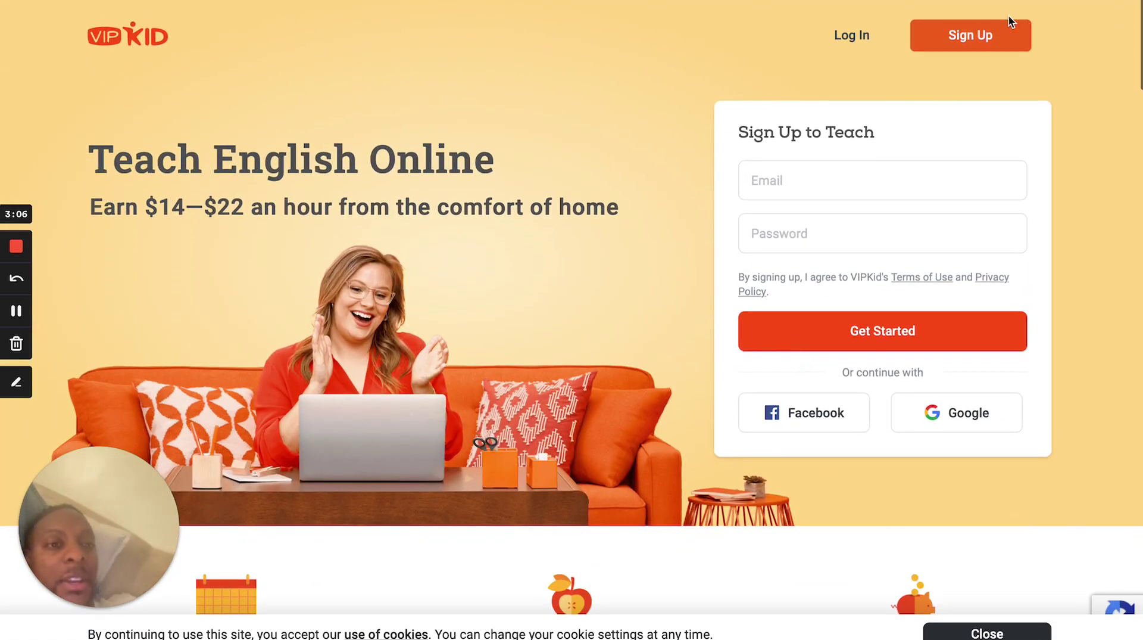
Sign up to teach with an email address and account password, then get started.
{"action": "left_click", "coordinate": [966, 38]}
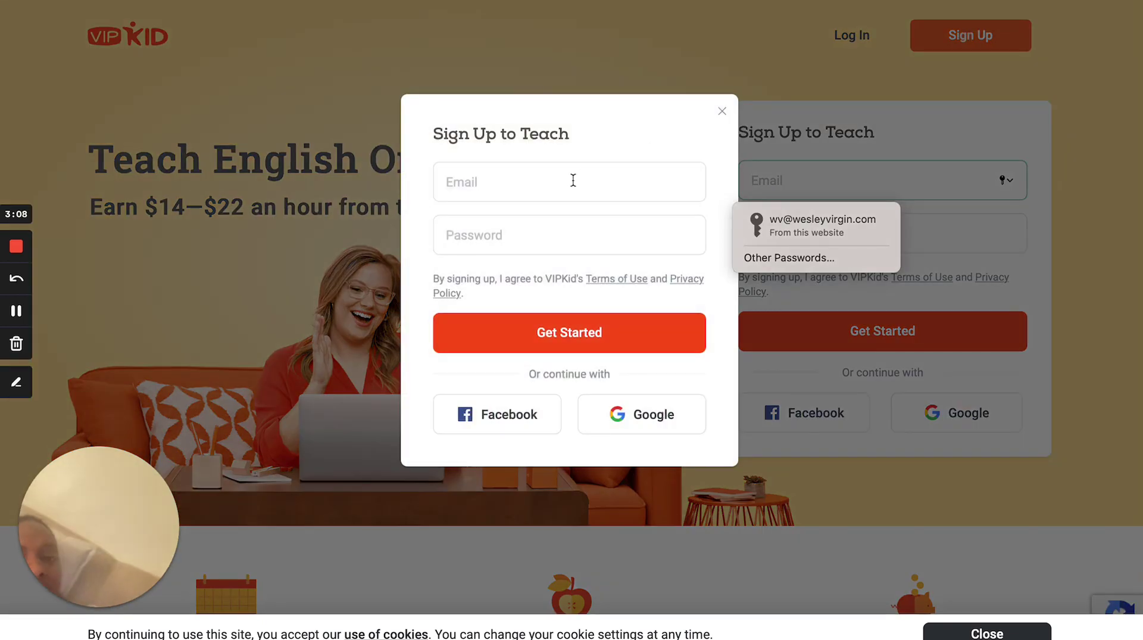
{"action": "left_click", "coordinate": [573, 180]}
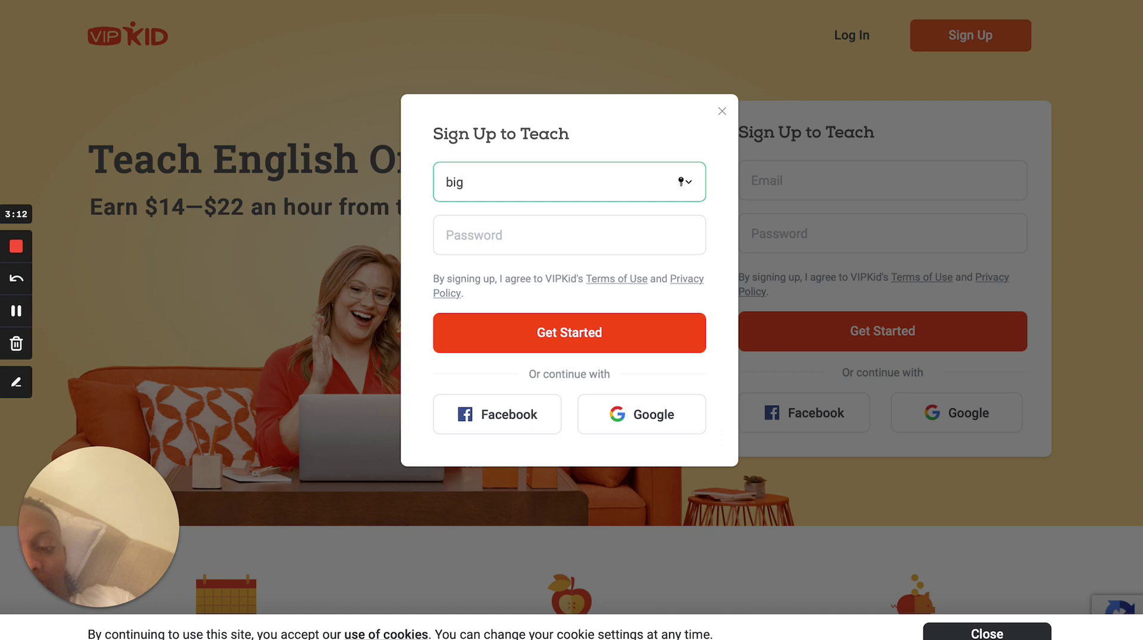
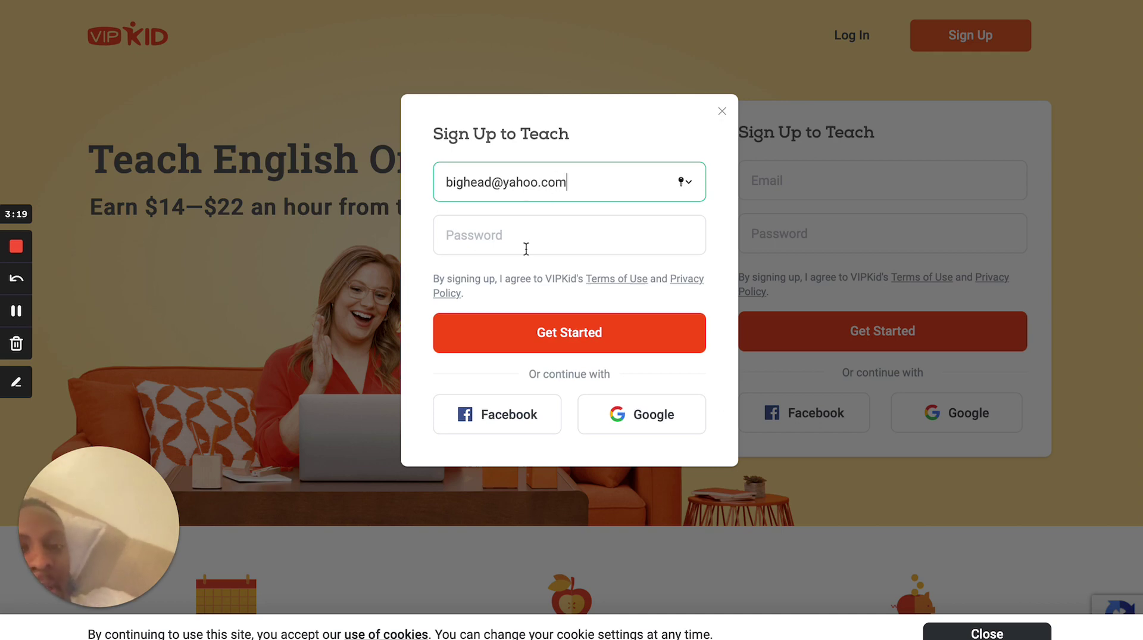
{"action": "left_click", "coordinate": [528, 242]}
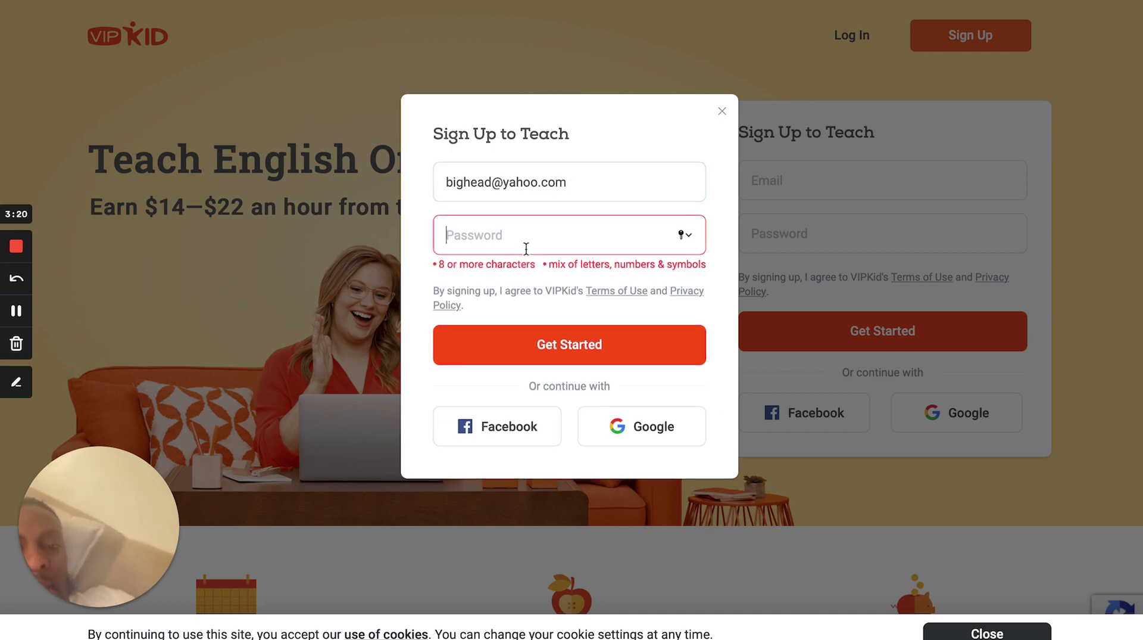
{"action": "type", "text": "a"}
{"action": "type", "text": "•••••"}
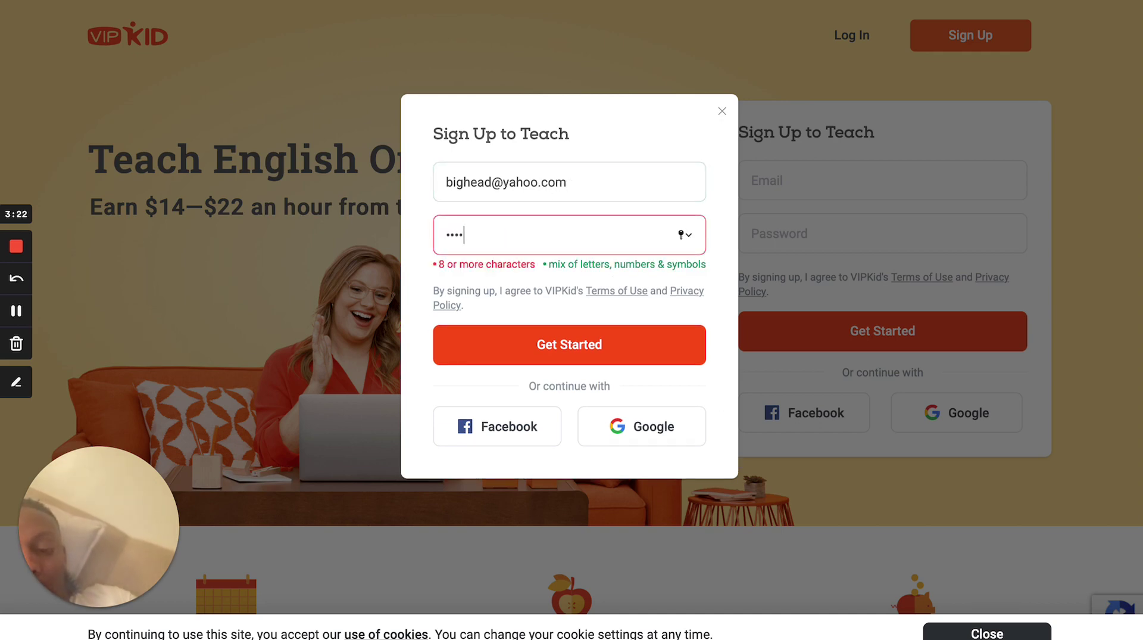
{"action": "type", "text": "••••"}
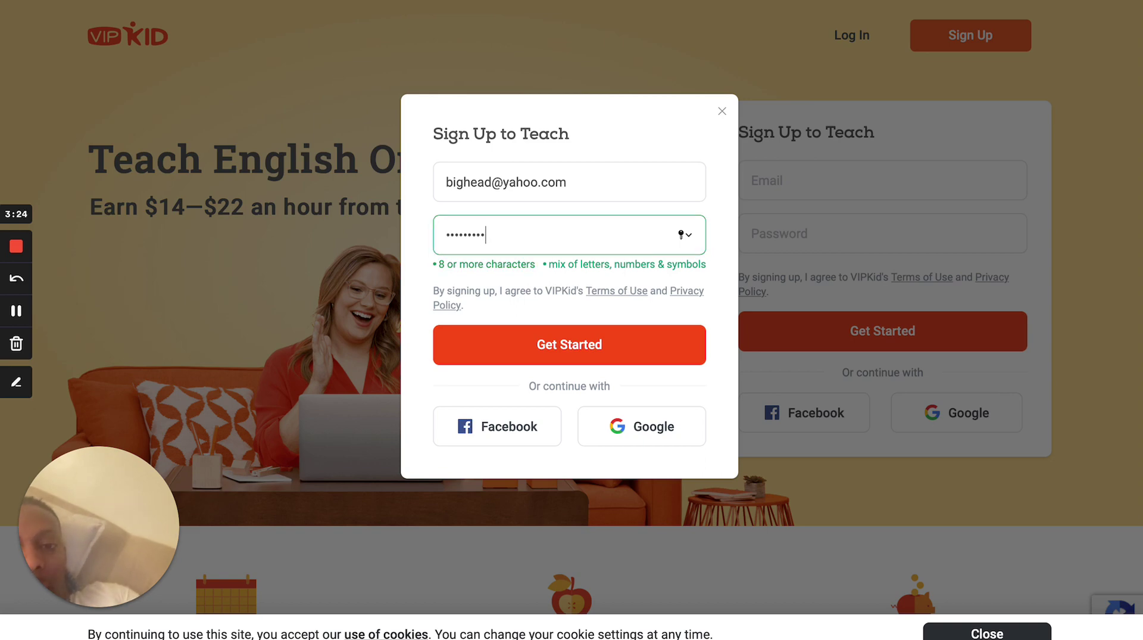
{"action": "left_click", "coordinate": [579, 355]}
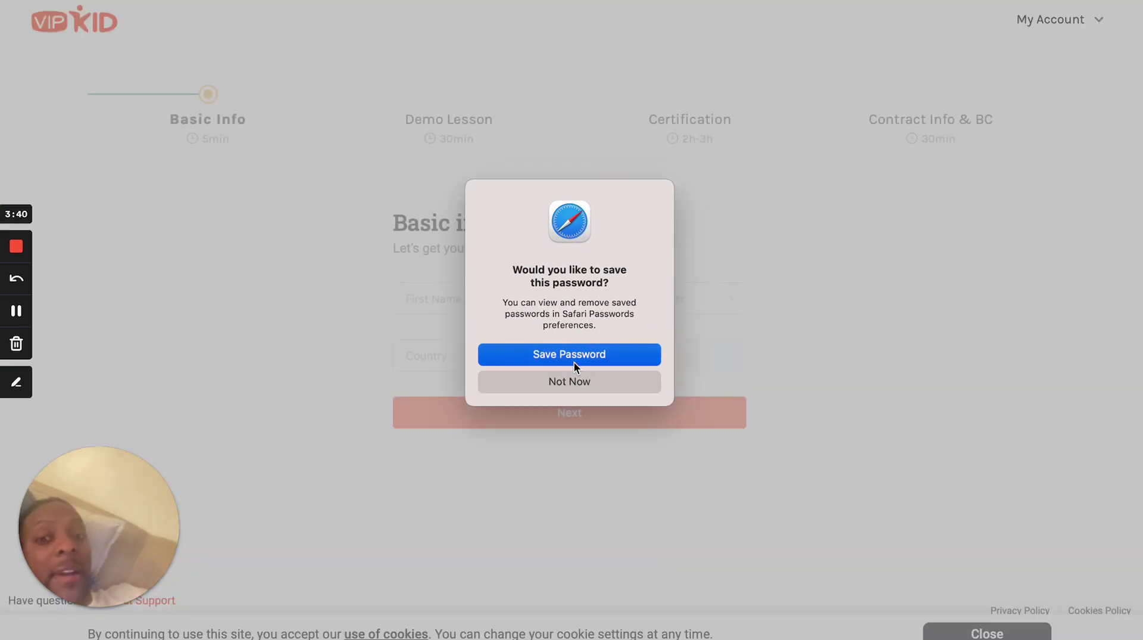
Save the new password in Safari and go to the First Name field.
{"action": "left_click", "coordinate": [574, 360]}
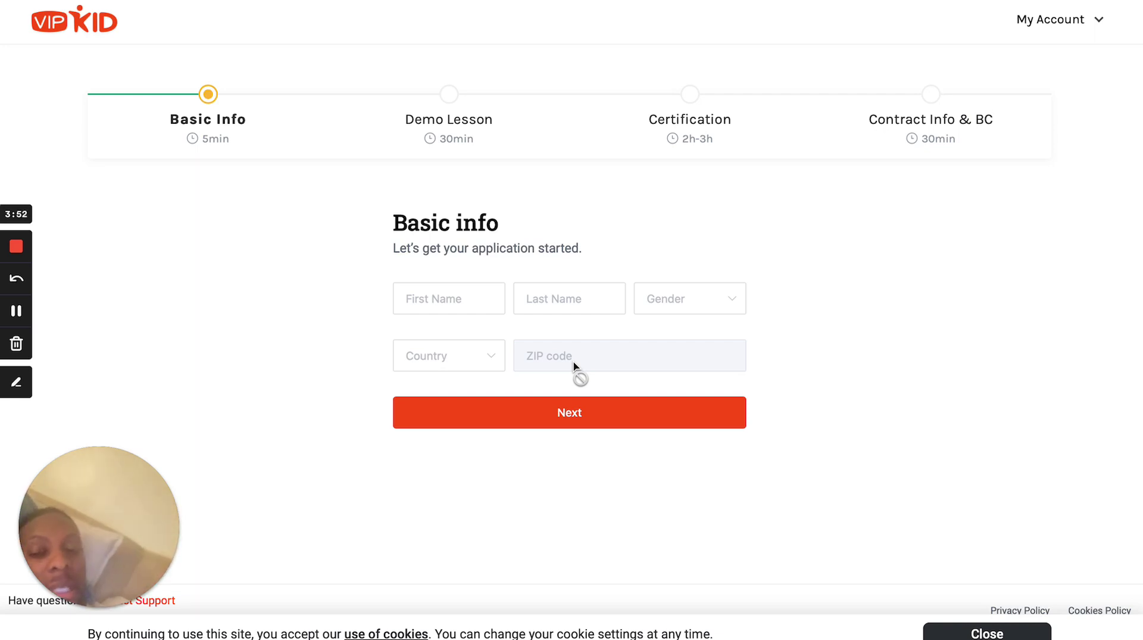
{"action": "left_click", "coordinate": [463, 301]}
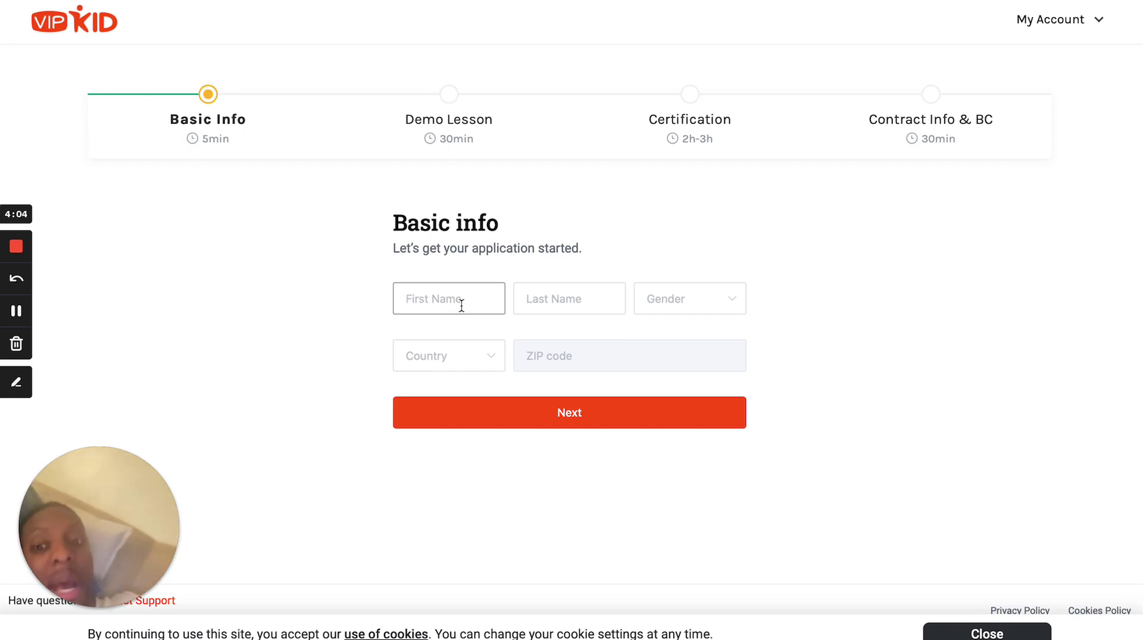
Fill in the First Name and Last Name fields with the applicant's name.
{"action": "type", "text": "Big"}
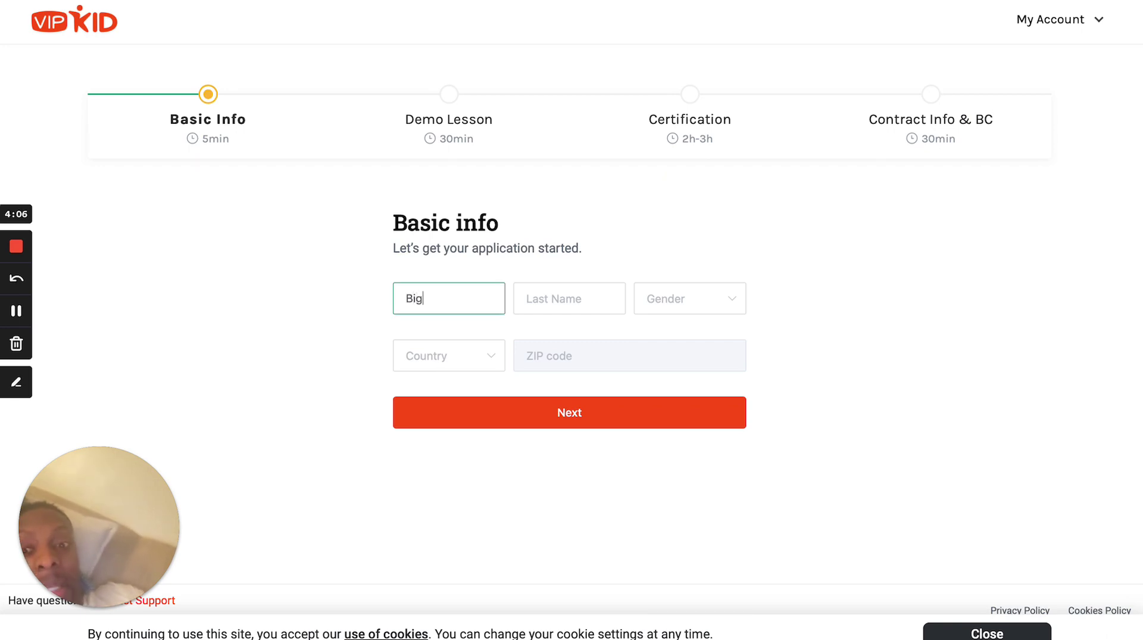
{"action": "left_click", "coordinate": [549, 299]}
{"action": "type", "text": "Head"}
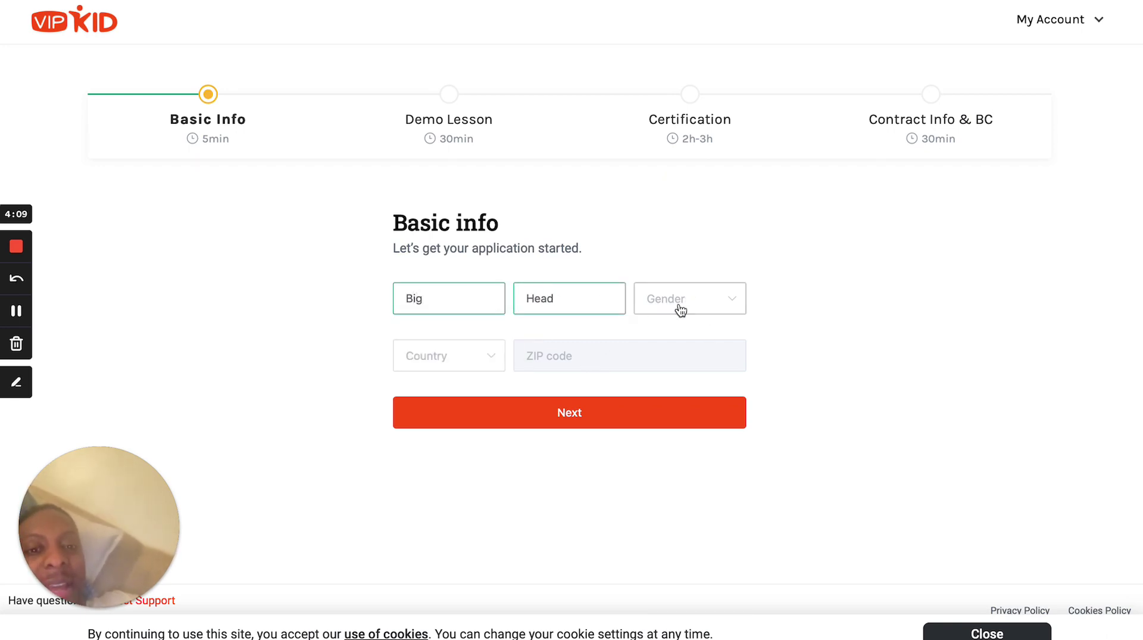
{"action": "left_click", "coordinate": [682, 304]}
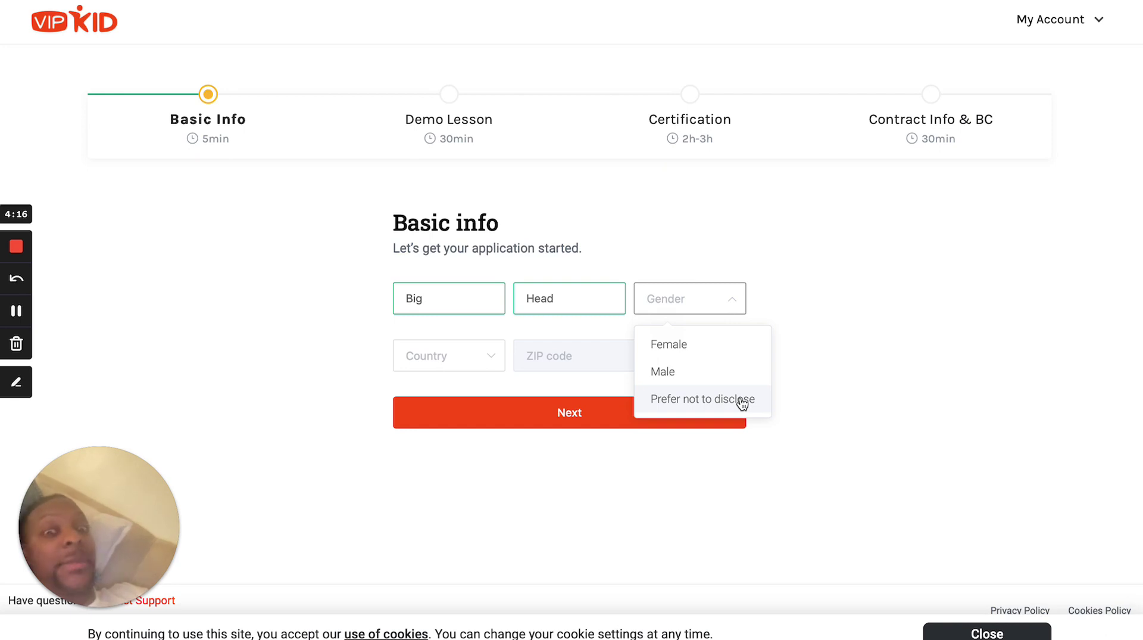
Set gender to Prefer not to disclose and country to United States.
{"action": "left_click", "coordinate": [742, 404]}
{"action": "left_click", "coordinate": [455, 366]}
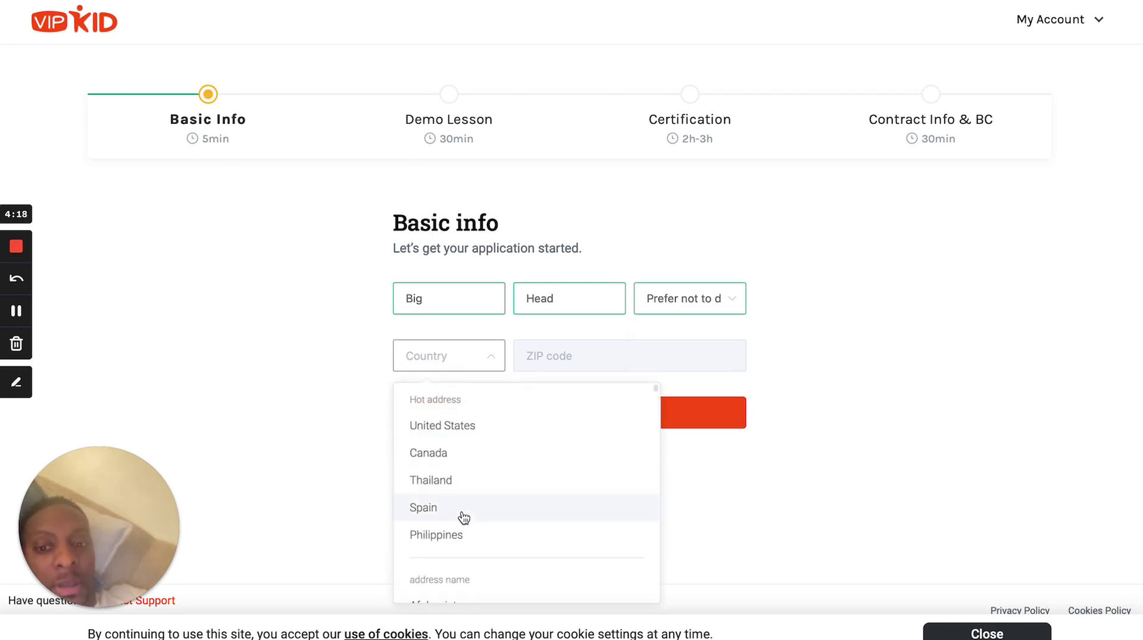
{"action": "scroll", "coordinate": [464, 516], "scroll_direction": "down", "scroll_amount": 20}
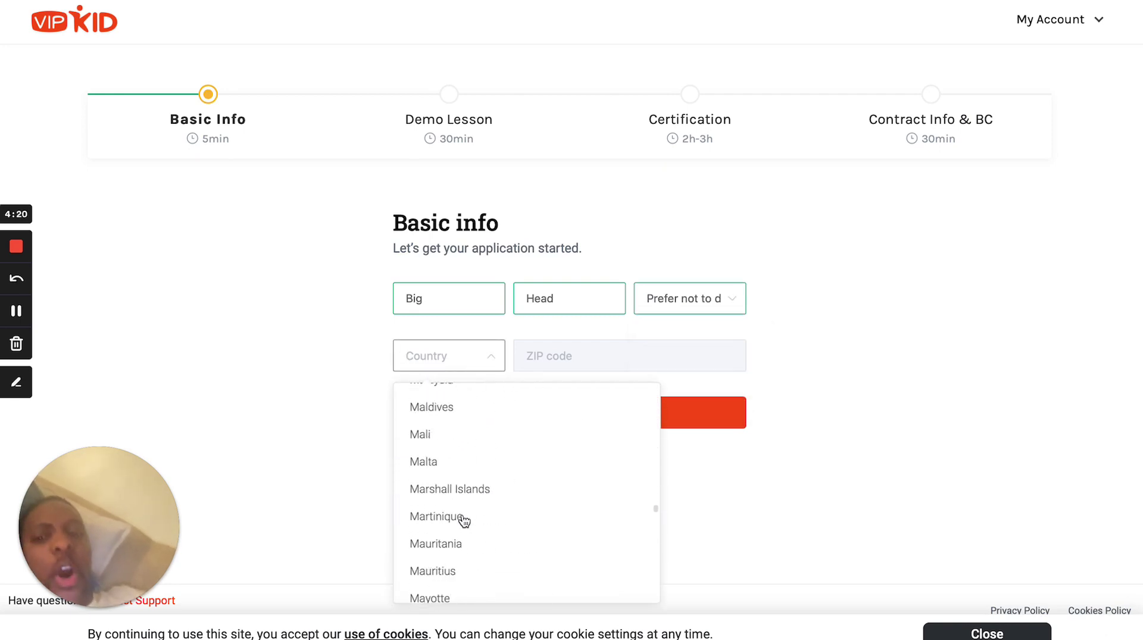
{"action": "scroll", "coordinate": [464, 519], "scroll_direction": "down", "scroll_amount": 6}
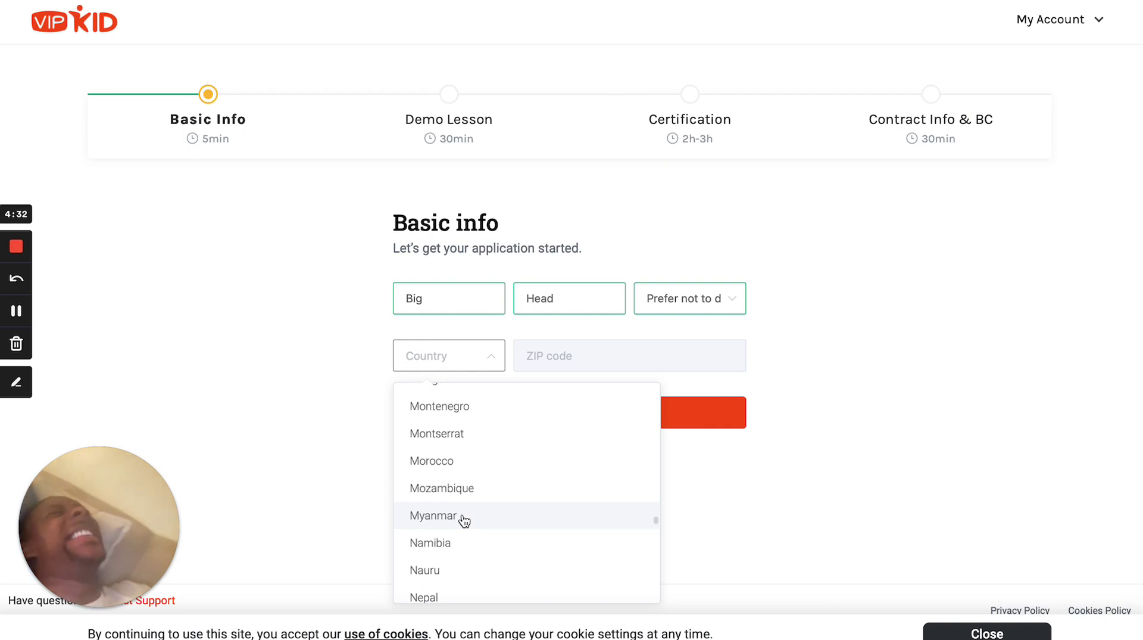
{"action": "scroll", "coordinate": [464, 521], "scroll_direction": "down", "scroll_amount": 20}
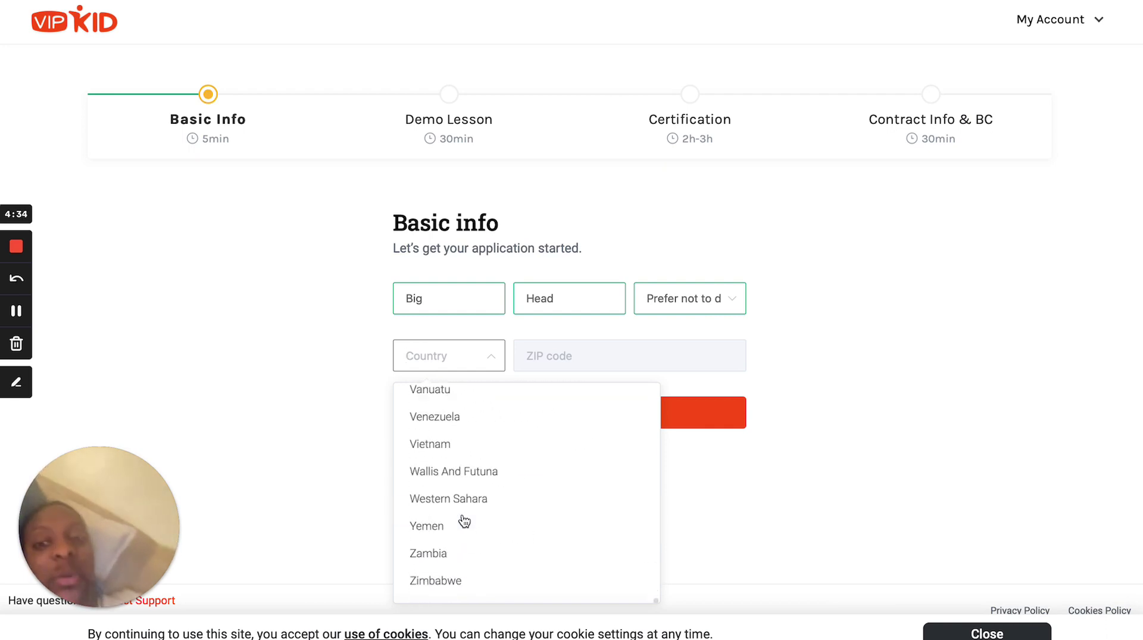
{"action": "scroll", "coordinate": [467, 505], "scroll_direction": "up", "scroll_amount": 20}
{"action": "scroll", "coordinate": [470, 466], "scroll_direction": "up", "scroll_amount": 15}
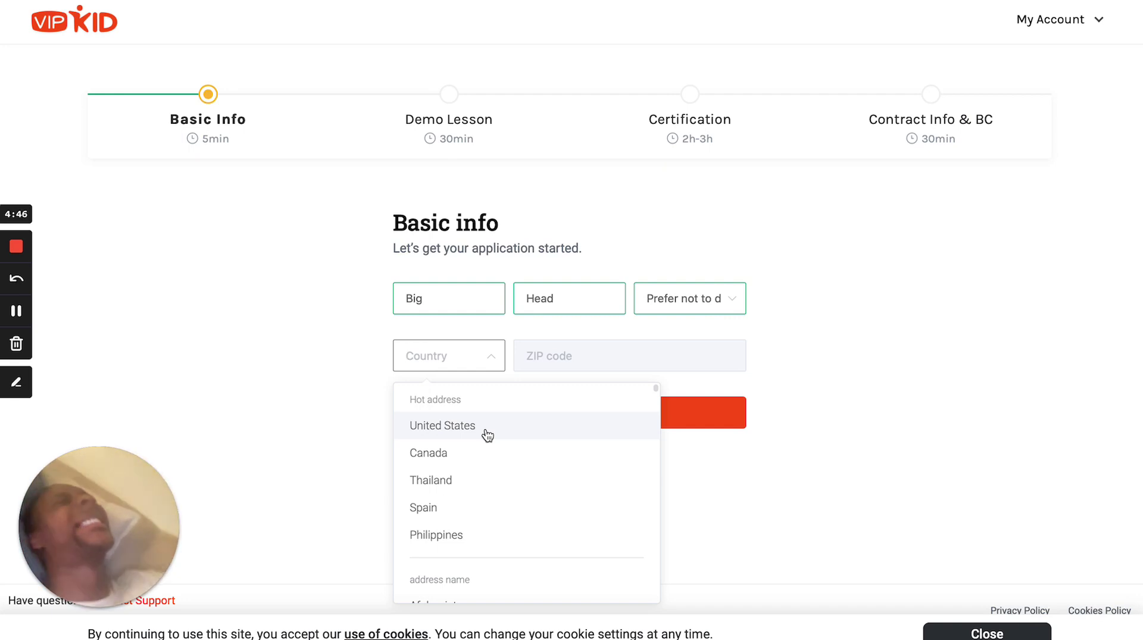
{"action": "left_click", "coordinate": [487, 434]}
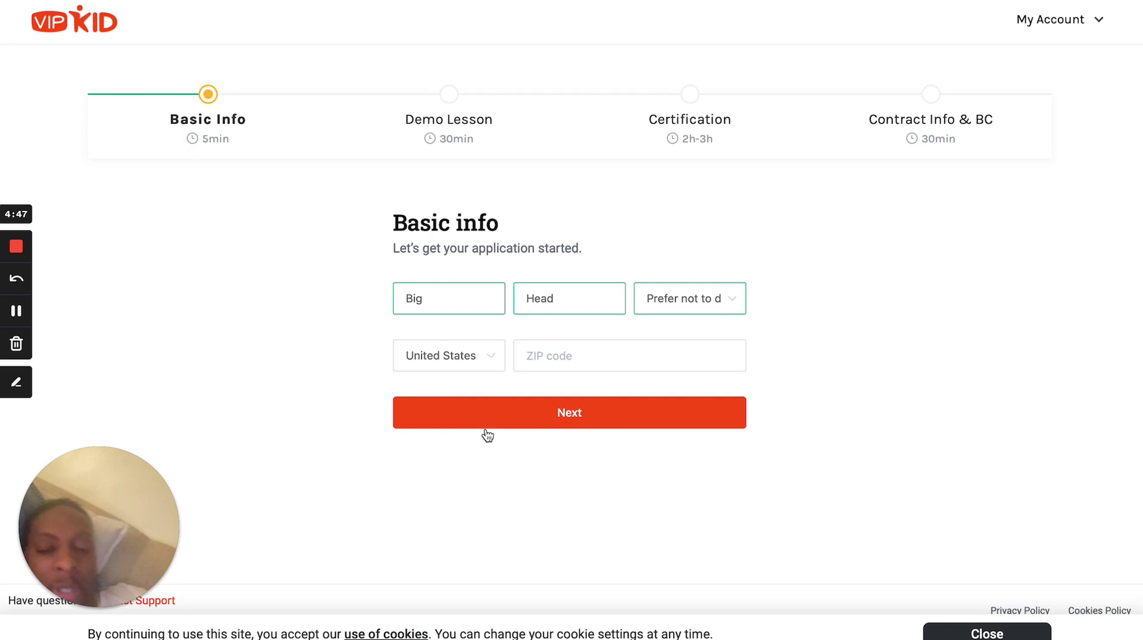
Enter the applicant's ZIP code and dismiss the autofill suggestion.
{"action": "left_click", "coordinate": [615, 350]}
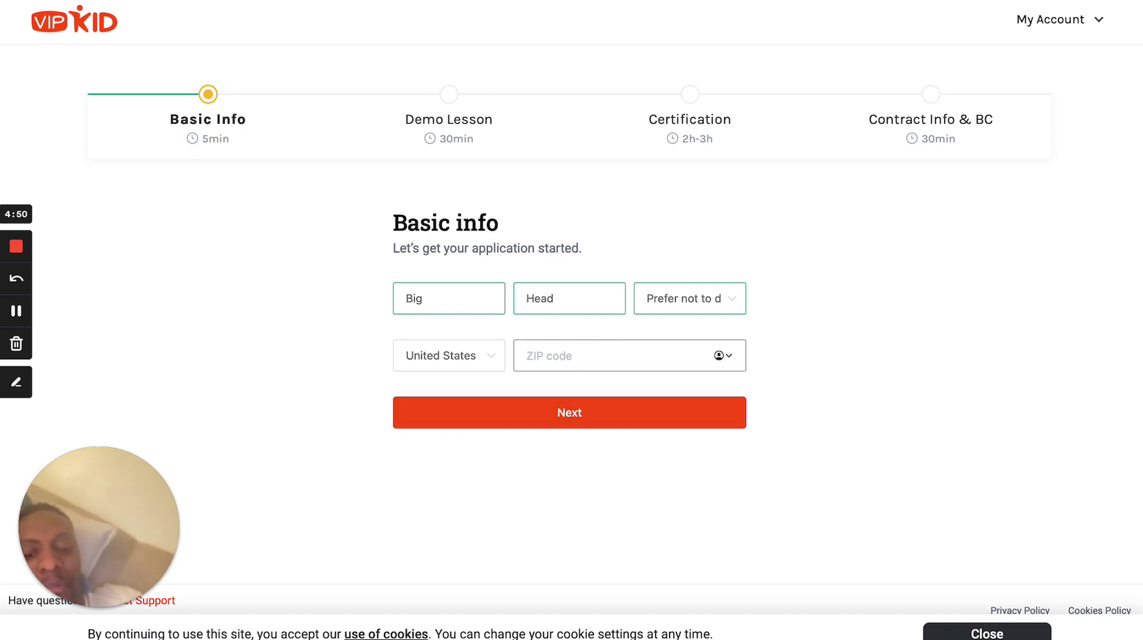
{"action": "type", "text": "77090"}
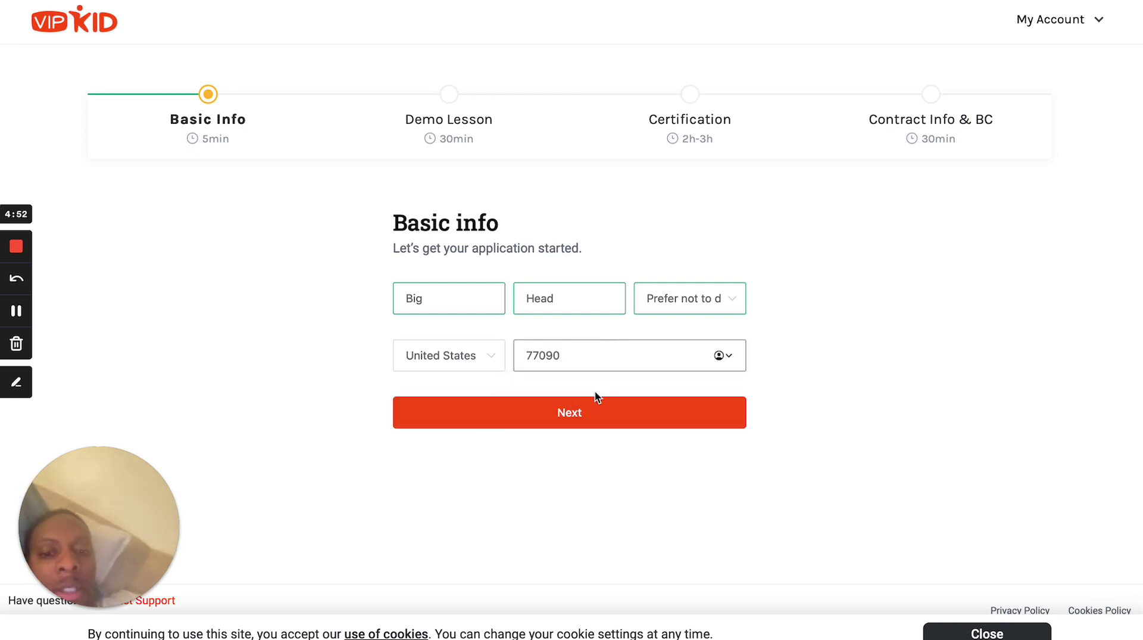
{"action": "left_click", "coordinate": [590, 422]}
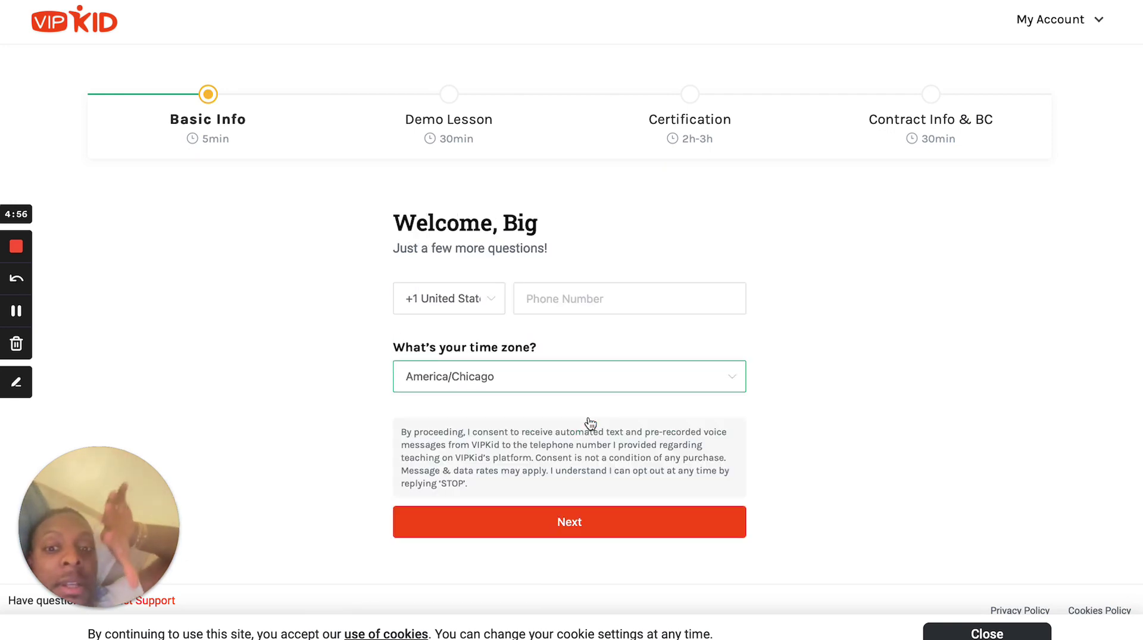
Enter the applicant's phone number, keep the America/Chicago time zone, and continue.
{"action": "left_click", "coordinate": [557, 310]}
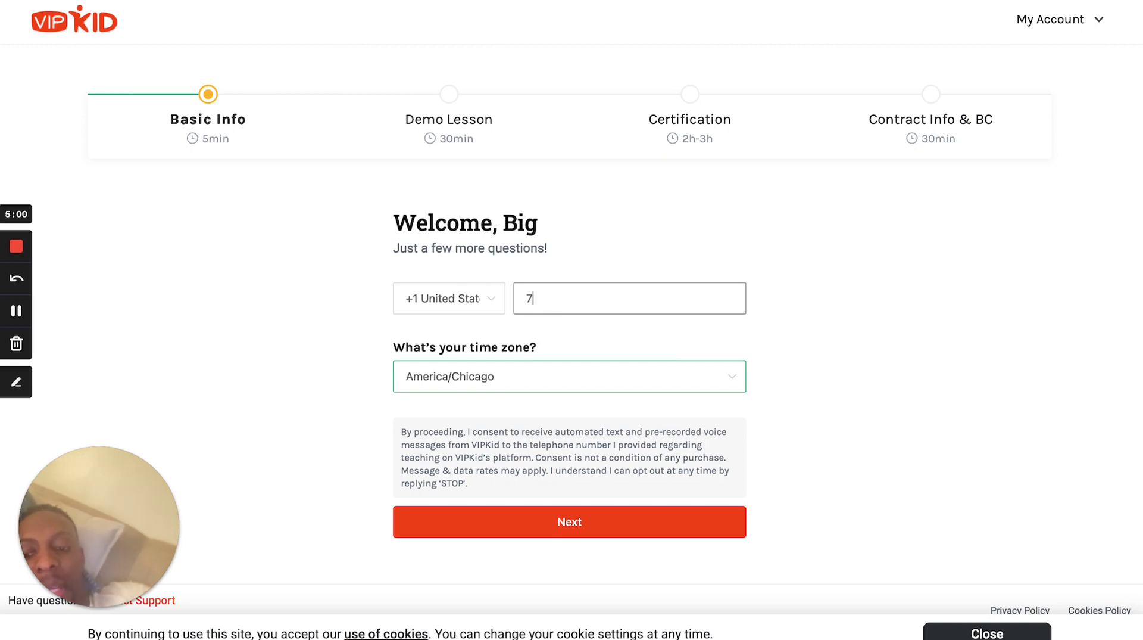
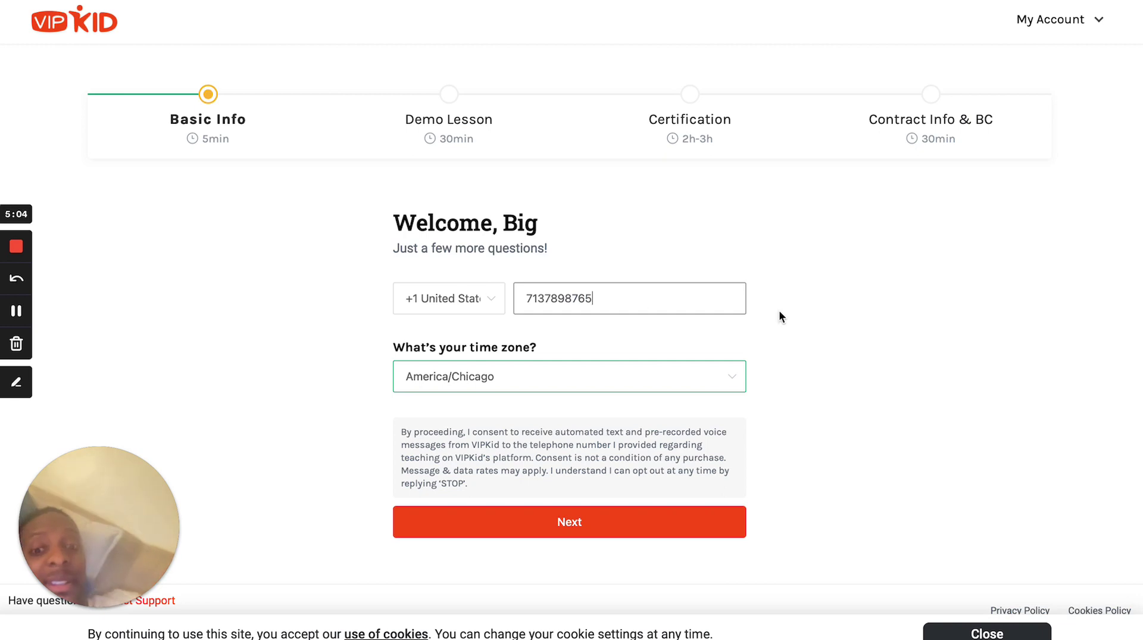
{"action": "left_click", "coordinate": [843, 490]}
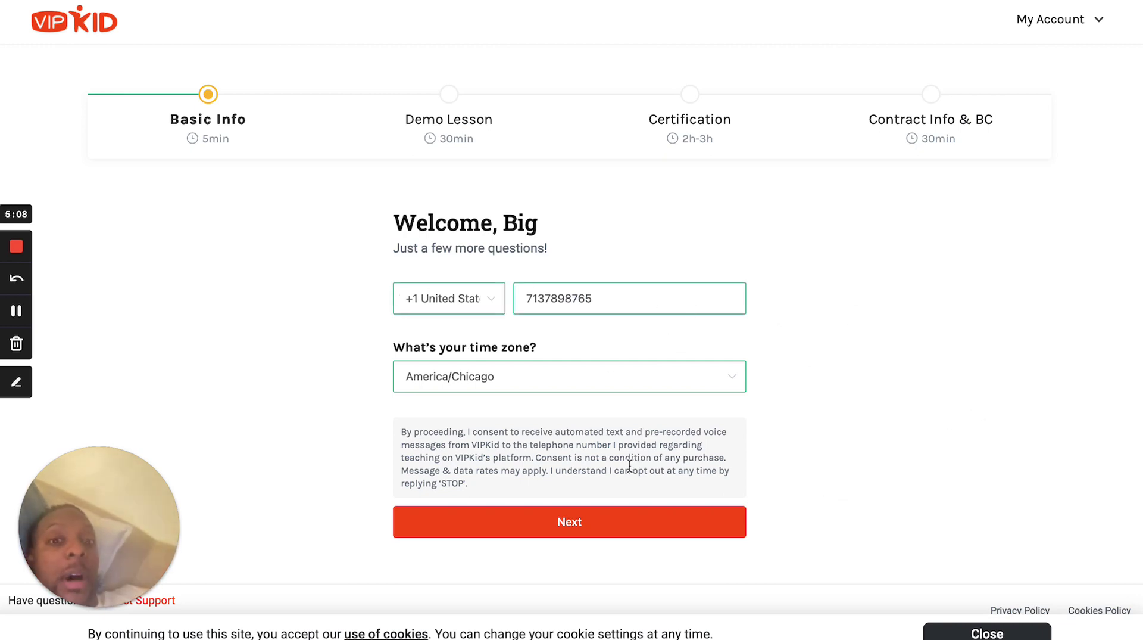
{"action": "left_click", "coordinate": [582, 532]}
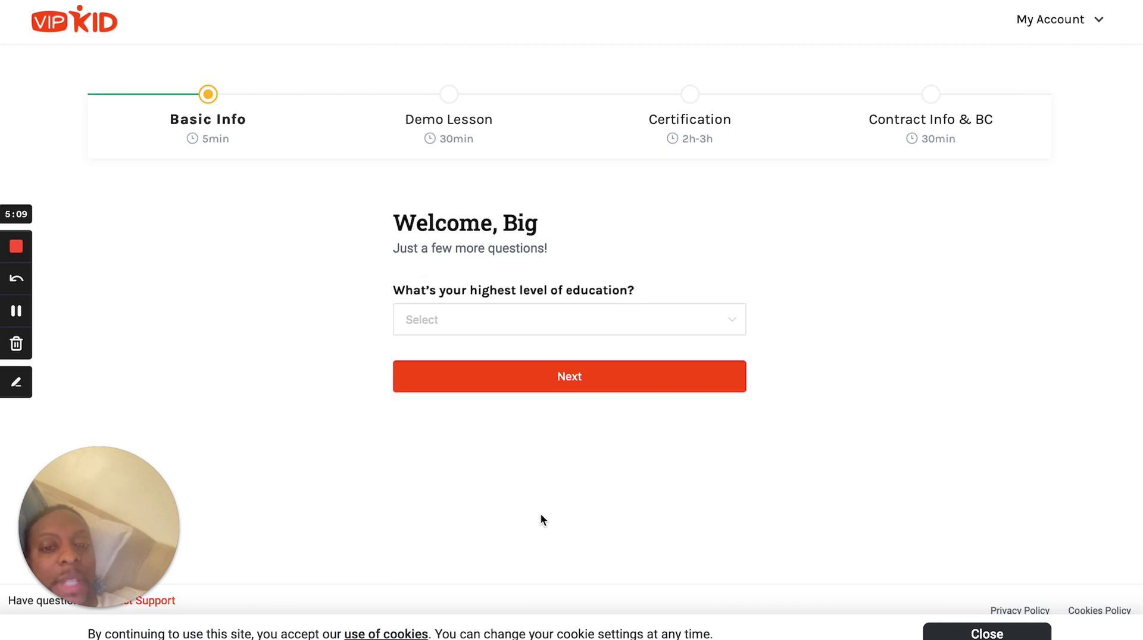
Choose 'I currently do not have a Bachelor's degree or higher.' as the education level.
{"action": "left_click", "coordinate": [504, 316]}
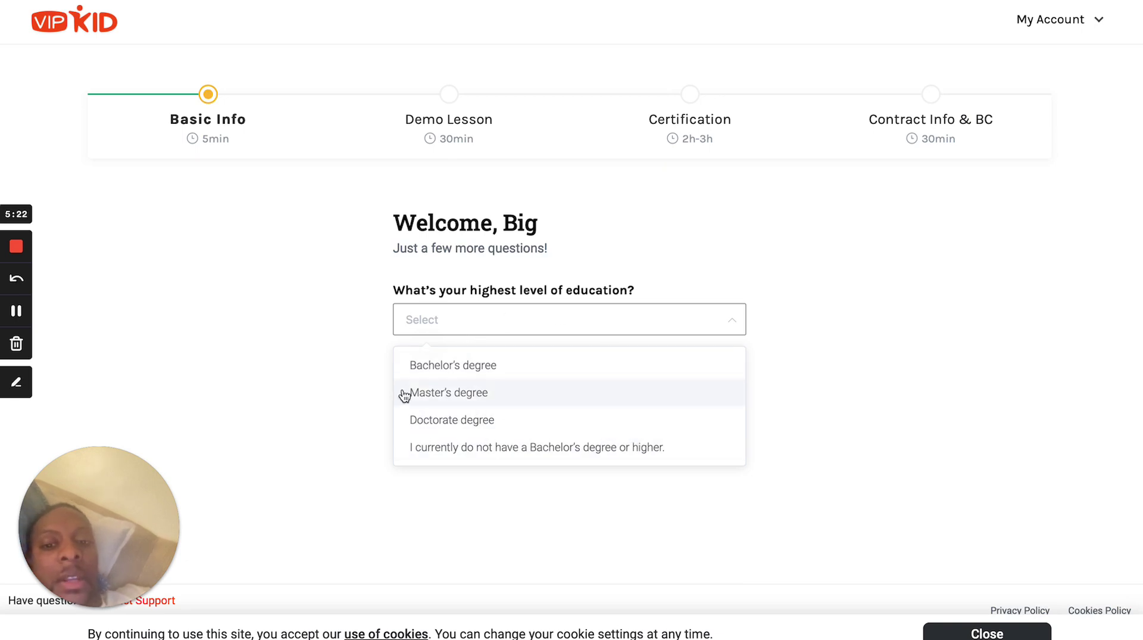
{"action": "left_click", "coordinate": [540, 452]}
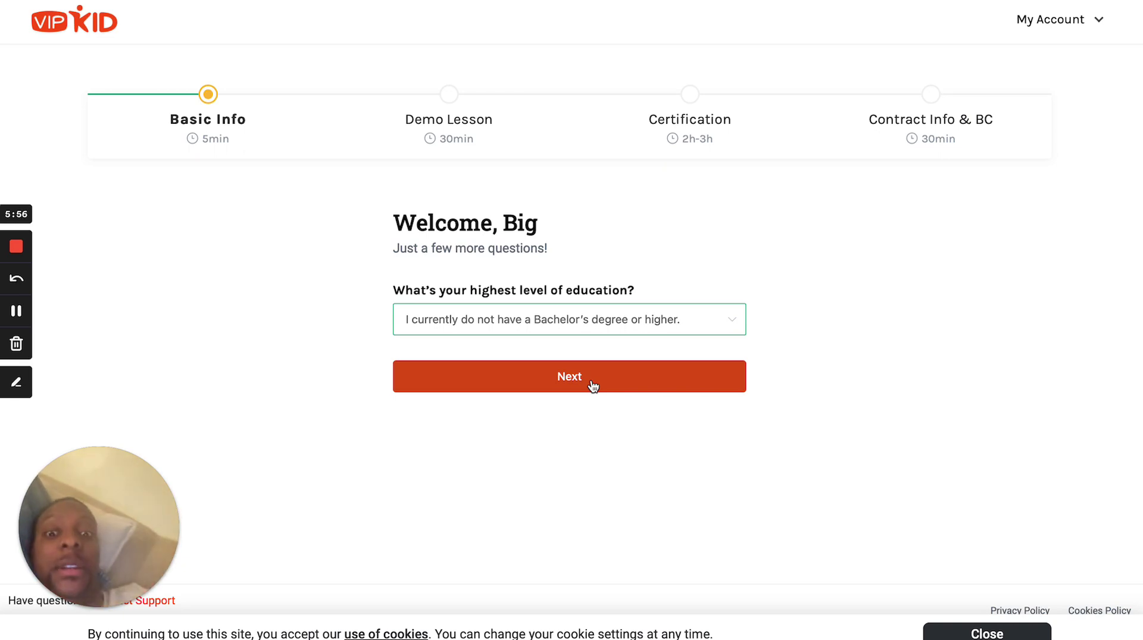
{"action": "left_click", "coordinate": [593, 385]}
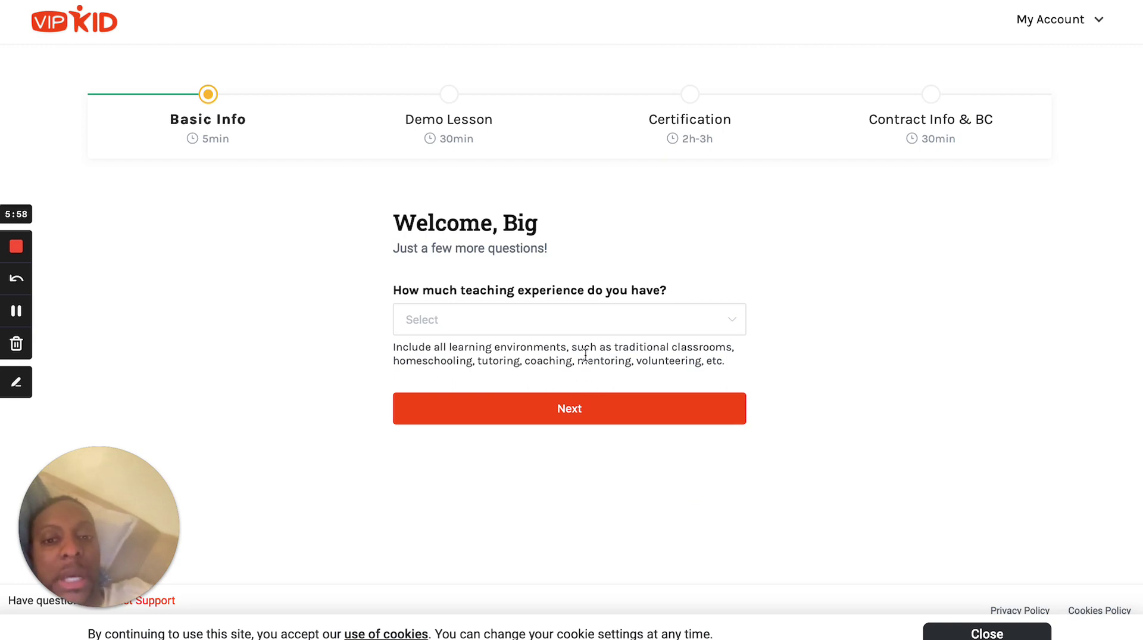
Select '1 year' as teaching experience and continue.
{"action": "left_click", "coordinate": [603, 321]}
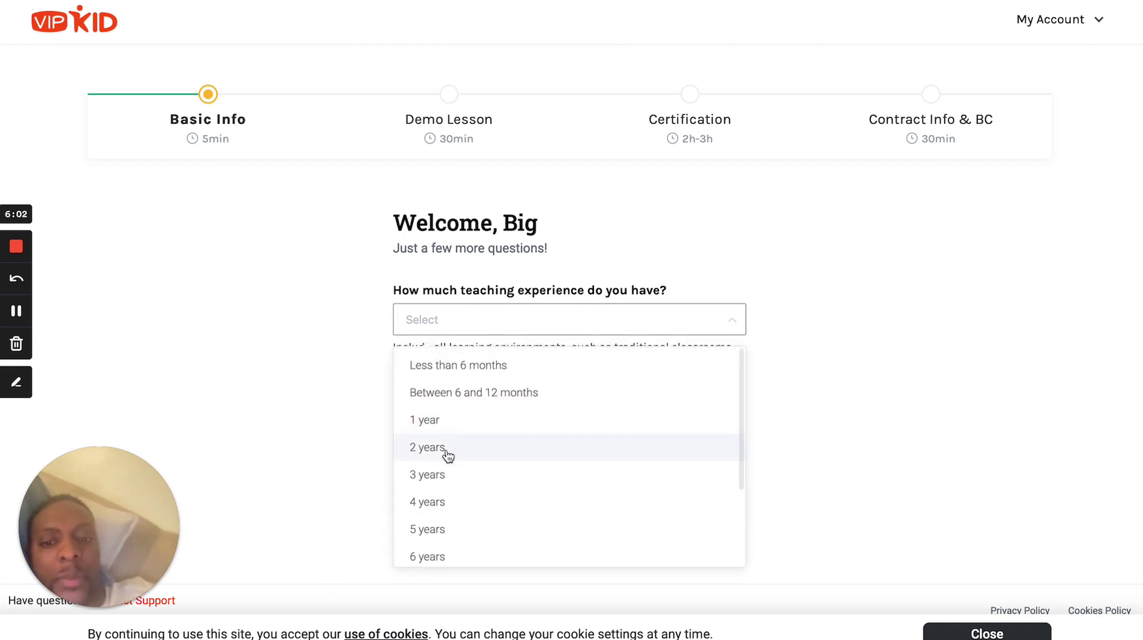
{"action": "left_click", "coordinate": [467, 422]}
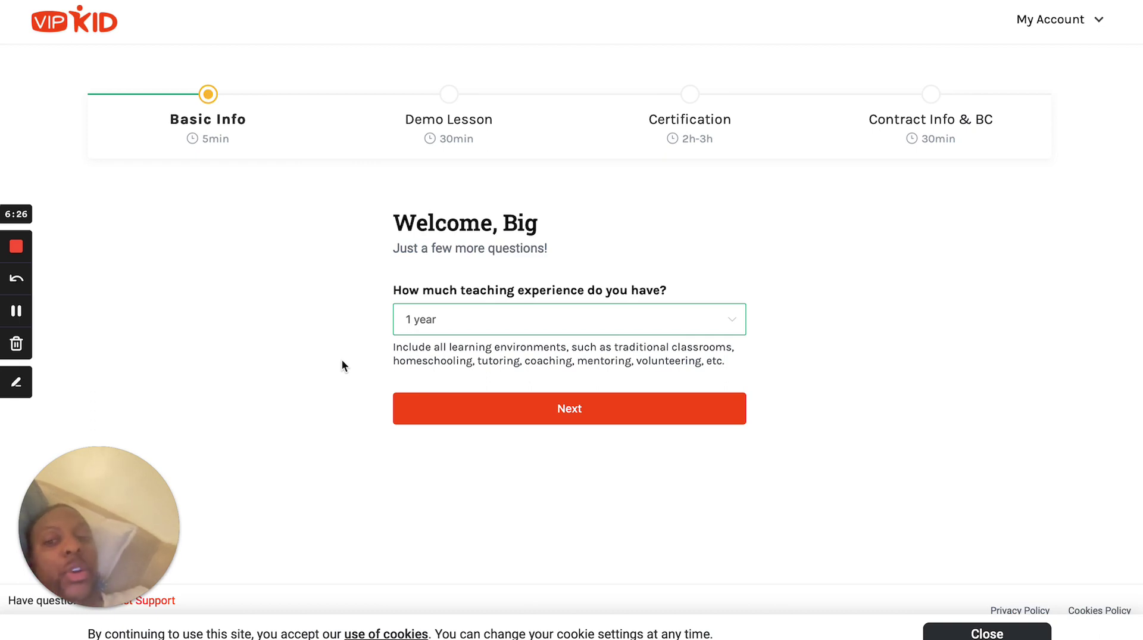
{"action": "left_click", "coordinate": [540, 421]}
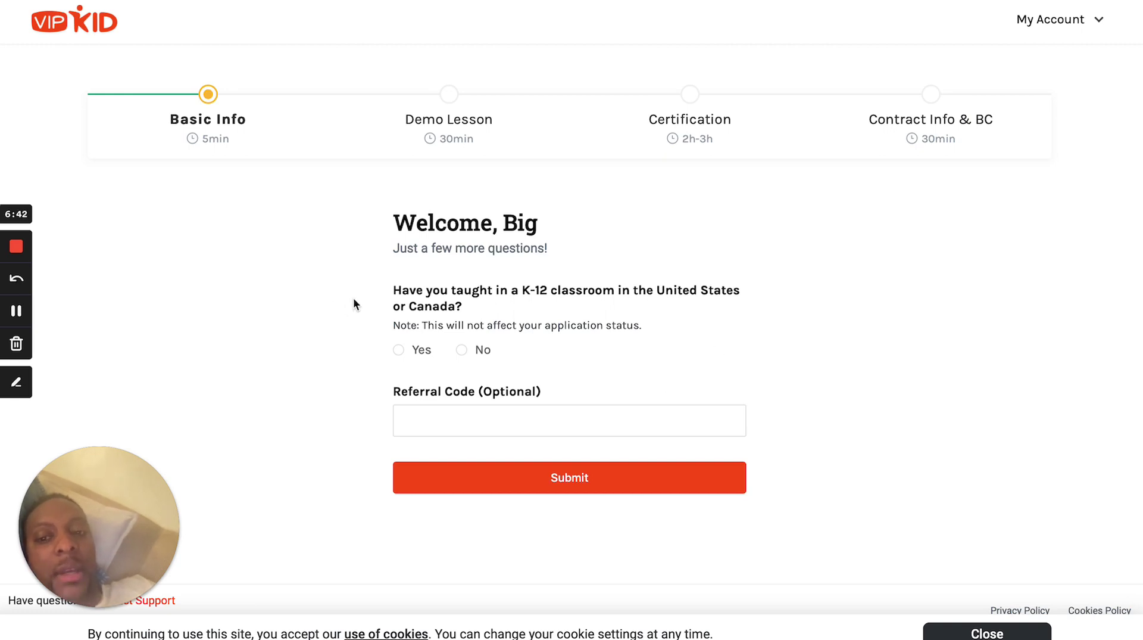
Answer Yes to K-12 teaching, tick NBPTS or state-issued teaching license, and submit.
{"action": "left_click", "coordinate": [398, 351]}
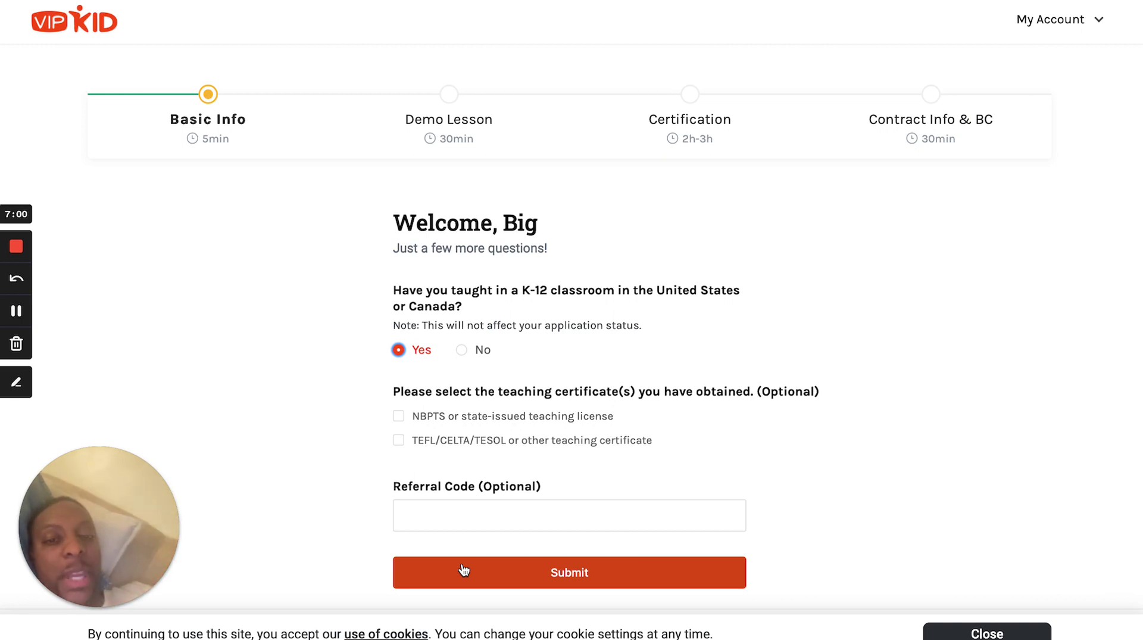
{"action": "scroll", "coordinate": [560, 345], "scroll_direction": "down", "scroll_amount": 1}
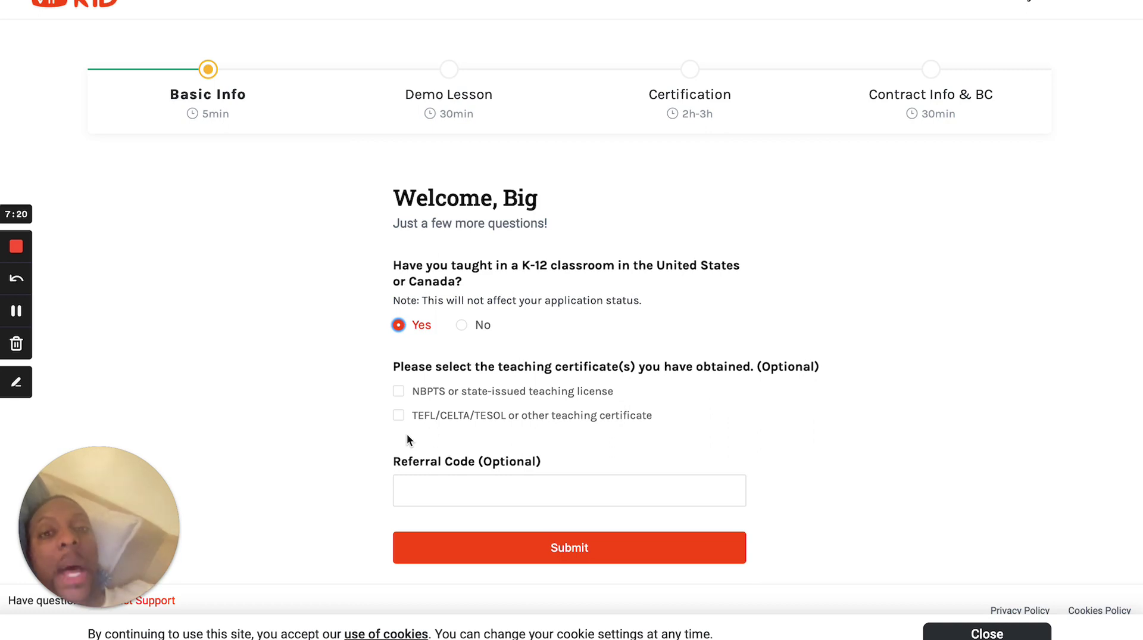
{"action": "left_click", "coordinate": [398, 391]}
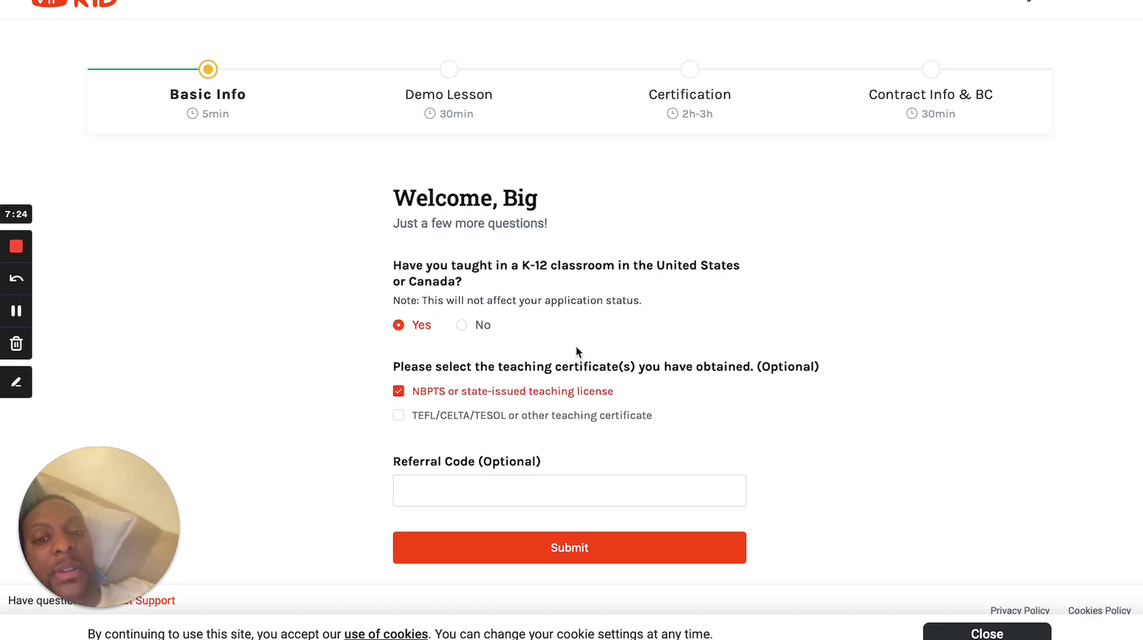
{"action": "left_click", "coordinate": [554, 557]}
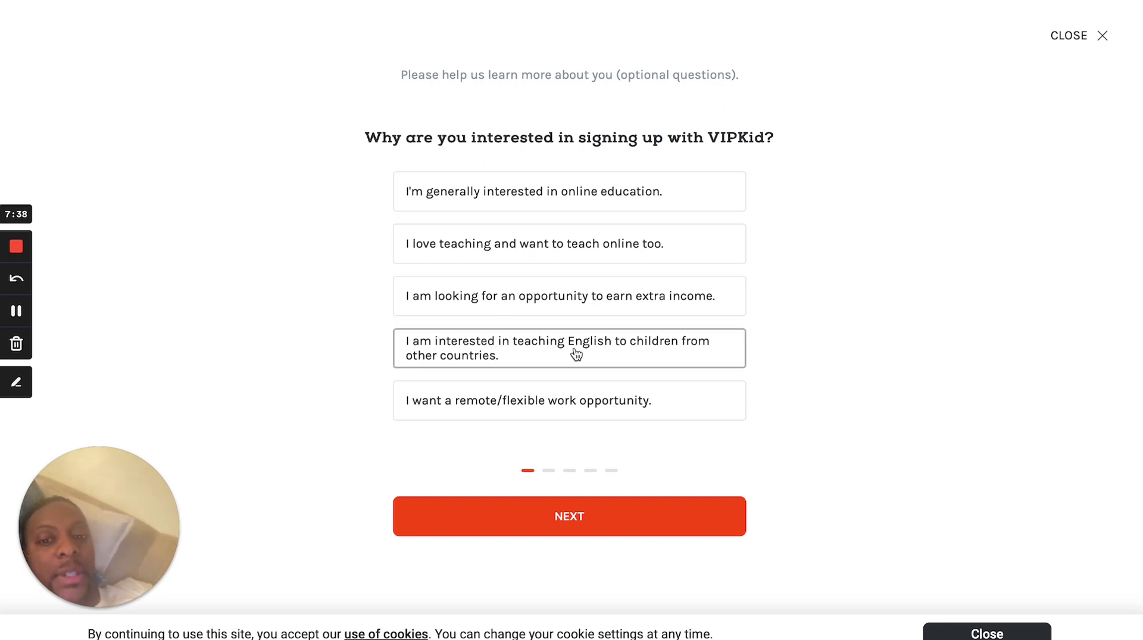
Answer teaching English to children abroad, then 'I am contracting/freelancing.' as current work.
{"action": "left_click", "coordinate": [505, 357]}
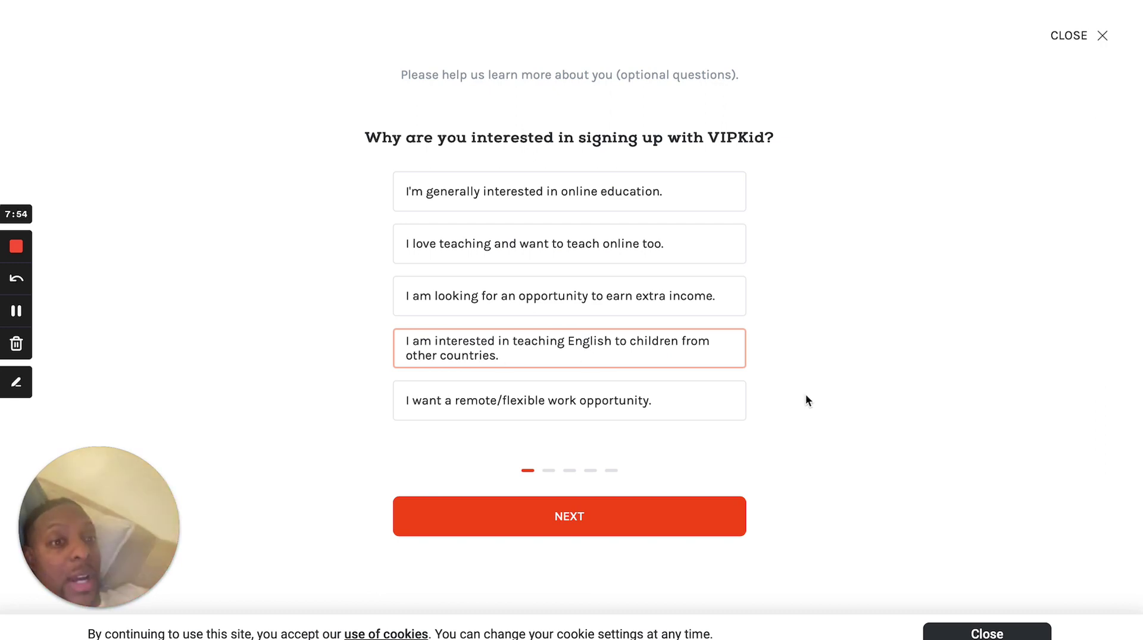
{"action": "left_click", "coordinate": [582, 533]}
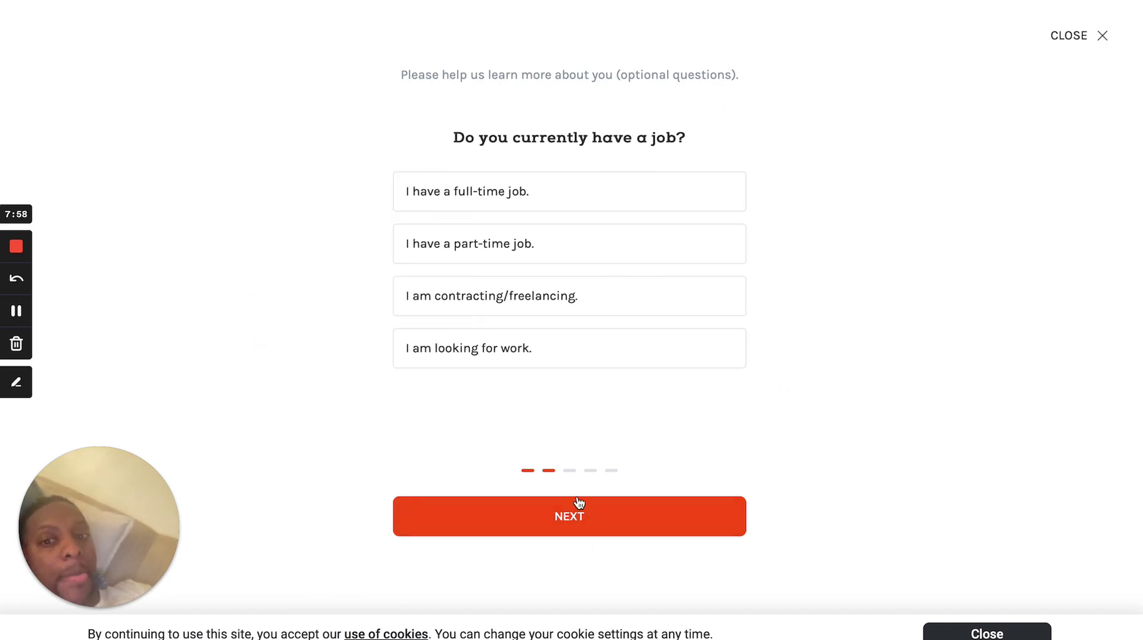
{"action": "left_click", "coordinate": [513, 357]}
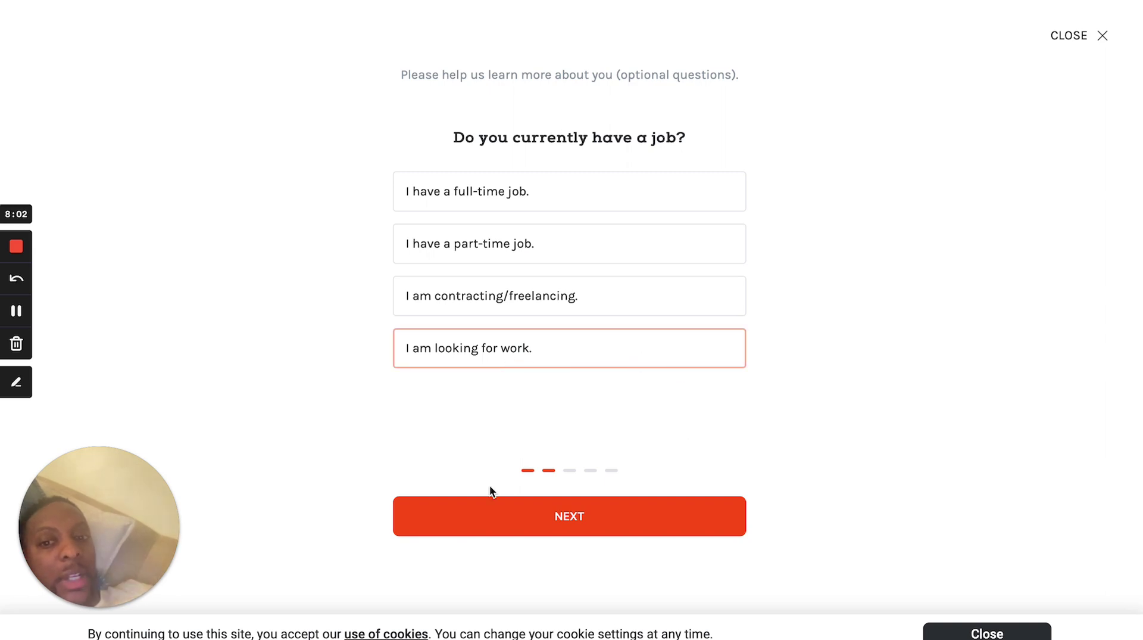
{"action": "left_click", "coordinate": [523, 303]}
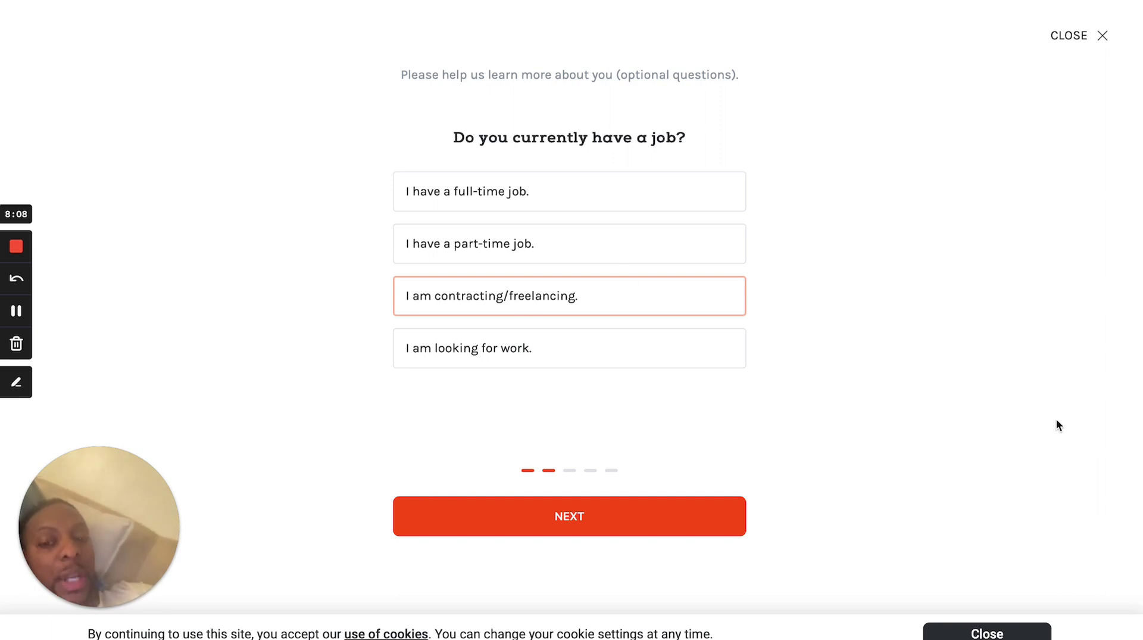
{"action": "left_click", "coordinate": [586, 531]}
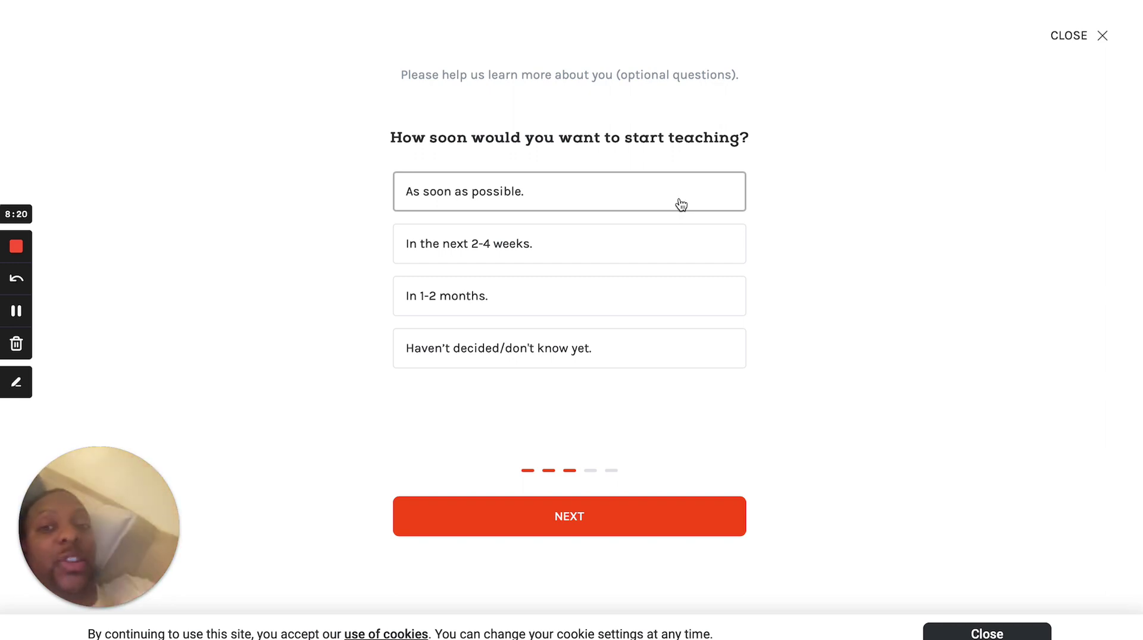
Answer 'As soon as possible.' for start date and '40 + Hours' per week.
{"action": "left_click", "coordinate": [681, 204]}
{"action": "left_click", "coordinate": [560, 524]}
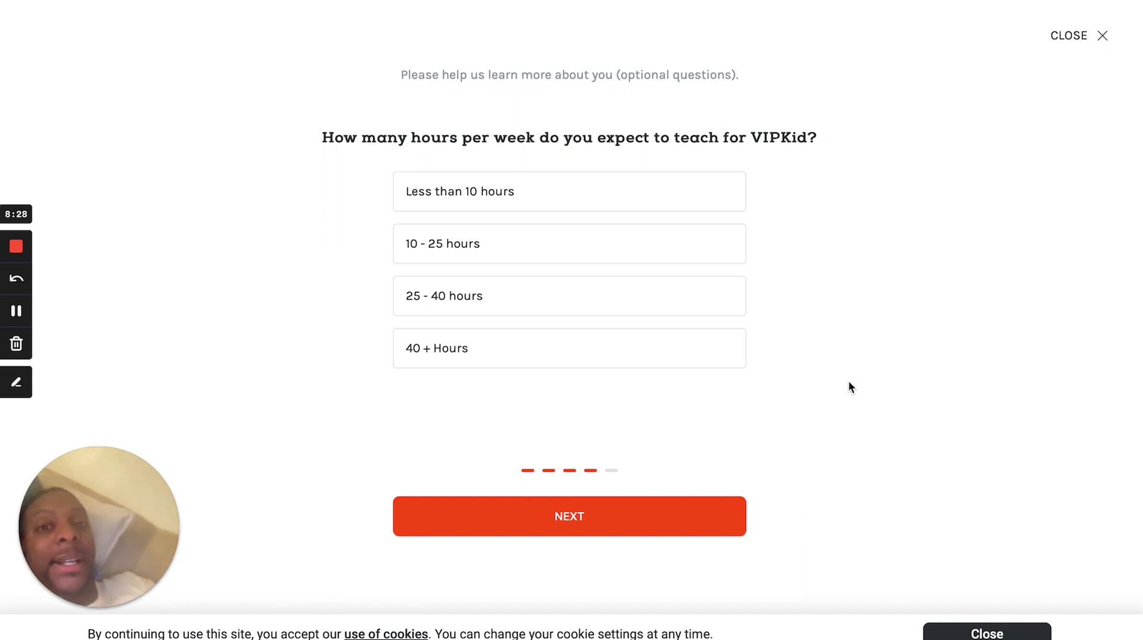
{"action": "left_click", "coordinate": [658, 349]}
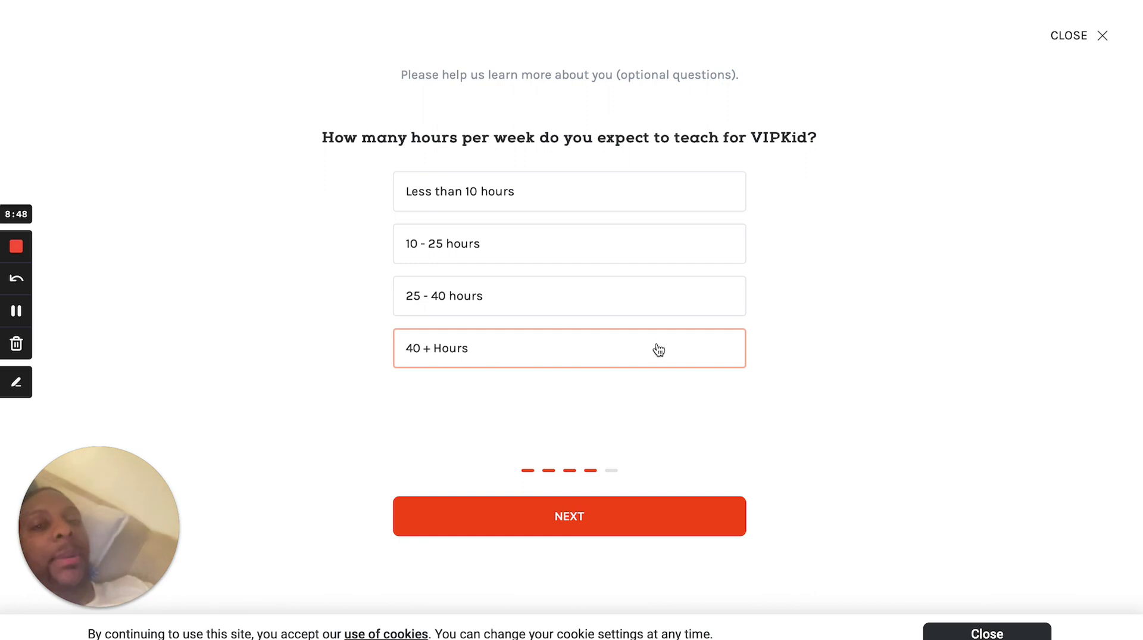
{"action": "left_click", "coordinate": [565, 523]}
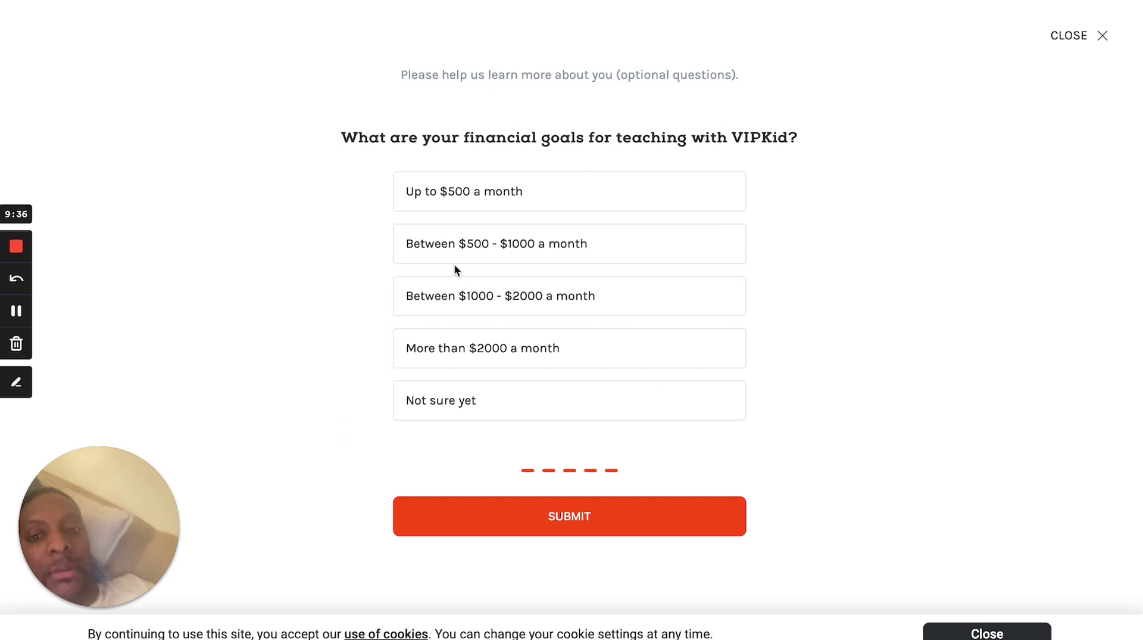
Answer the financial goals question with 'More than $2000 a month' and submit the survey.
{"action": "left_click", "coordinate": [515, 357]}
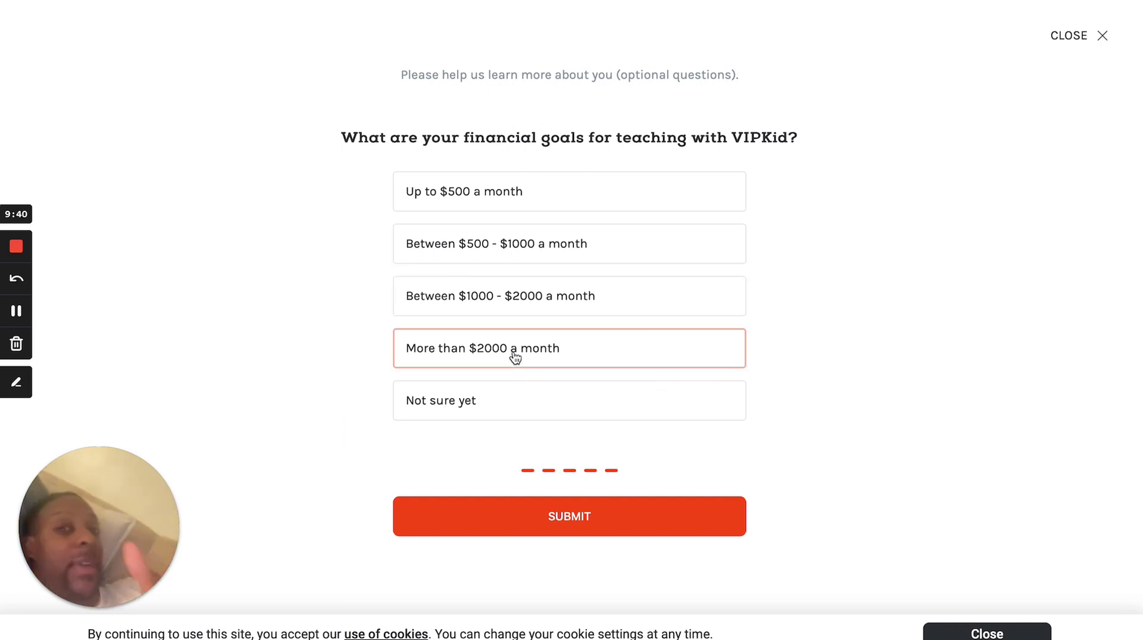
{"action": "left_click", "coordinate": [538, 515]}
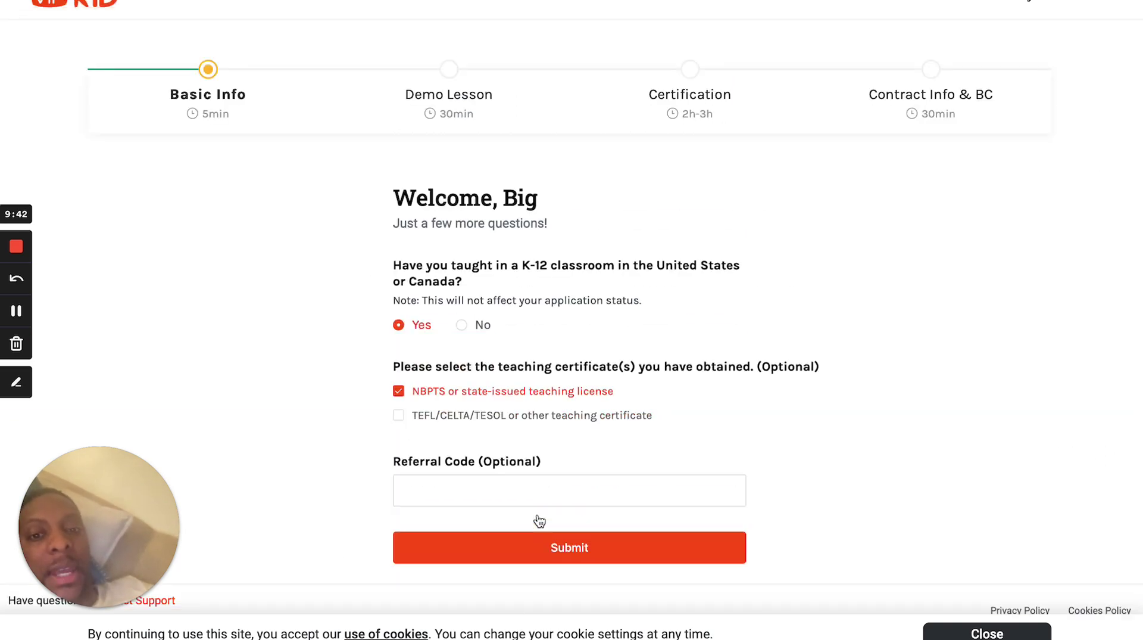